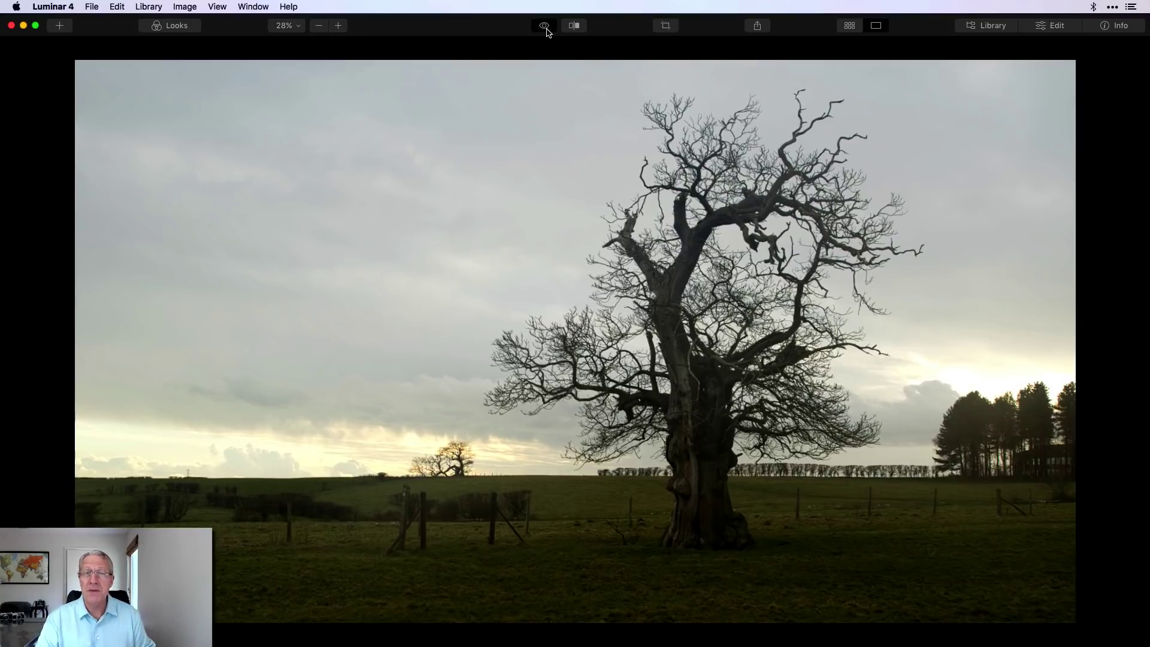
Show the edited version and expand the Light tool in Essentials, with White Balance As Shot
left_click(547, 30)
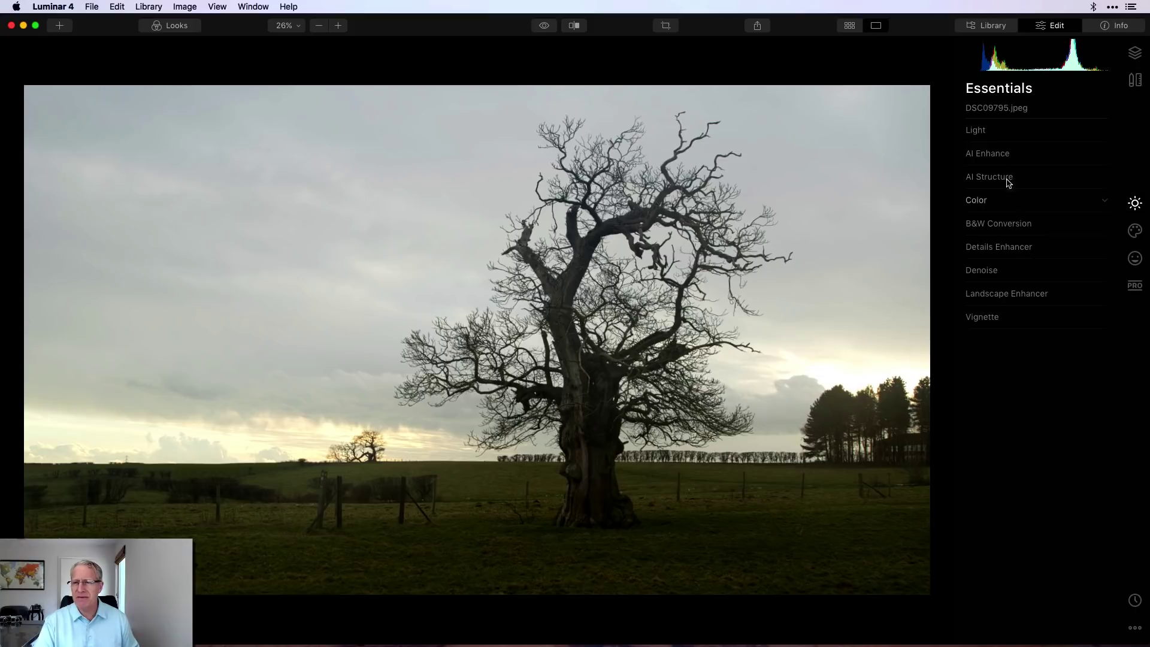
left_click(999, 130)
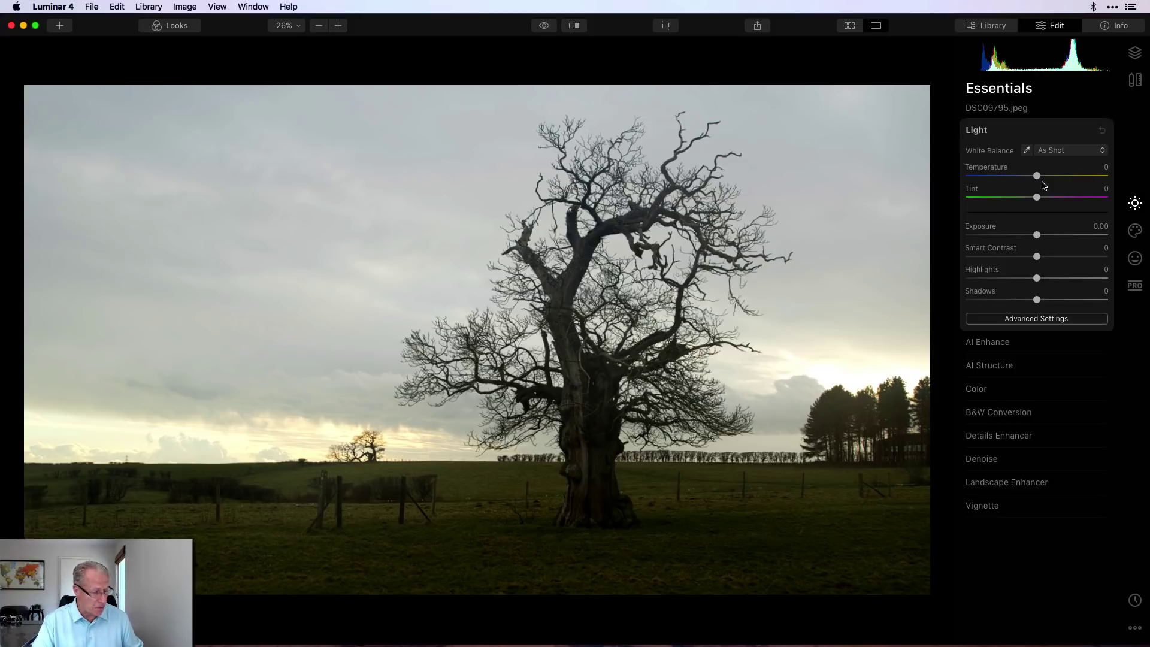
Set Temperature -25, Smart Contrast 24, Highlights -100 and Shadows 41, then compare against the original
left_click_drag(1037, 176, 1020, 178)
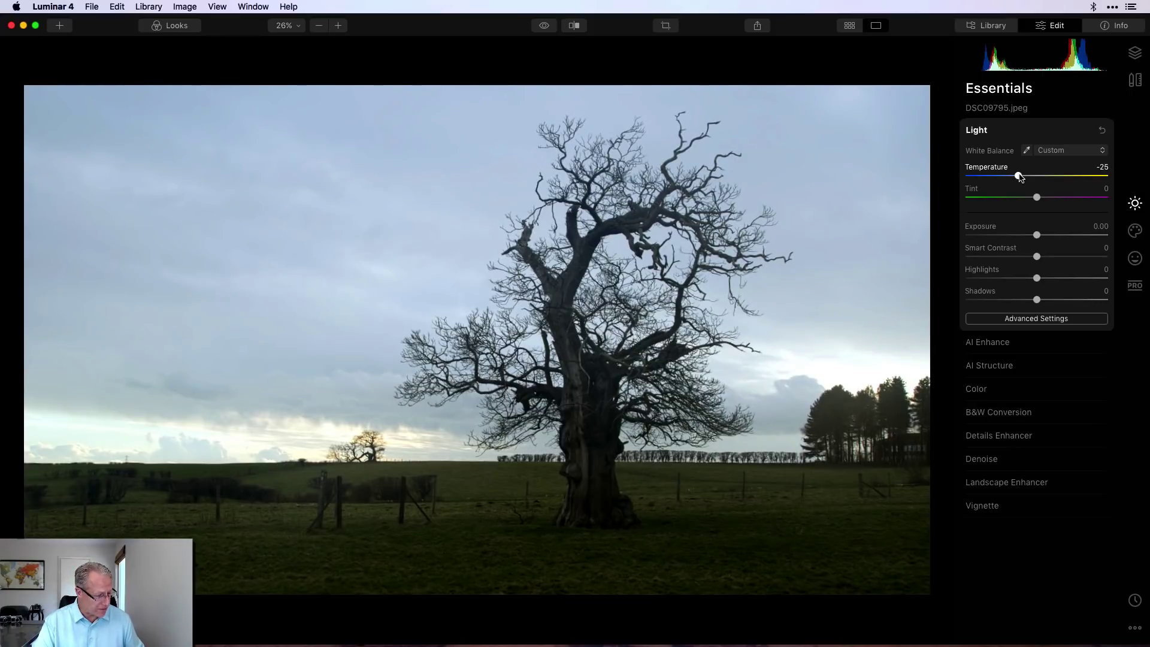
left_click_drag(1038, 257, 938, 281)
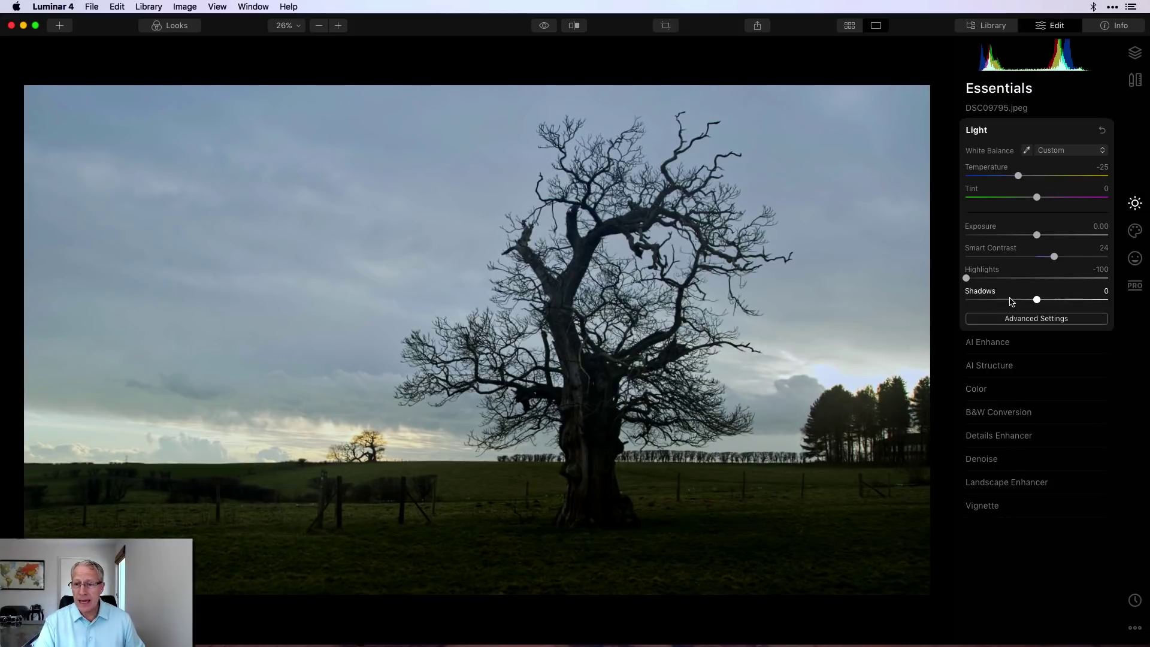
left_click_drag(1037, 299, 1068, 300)
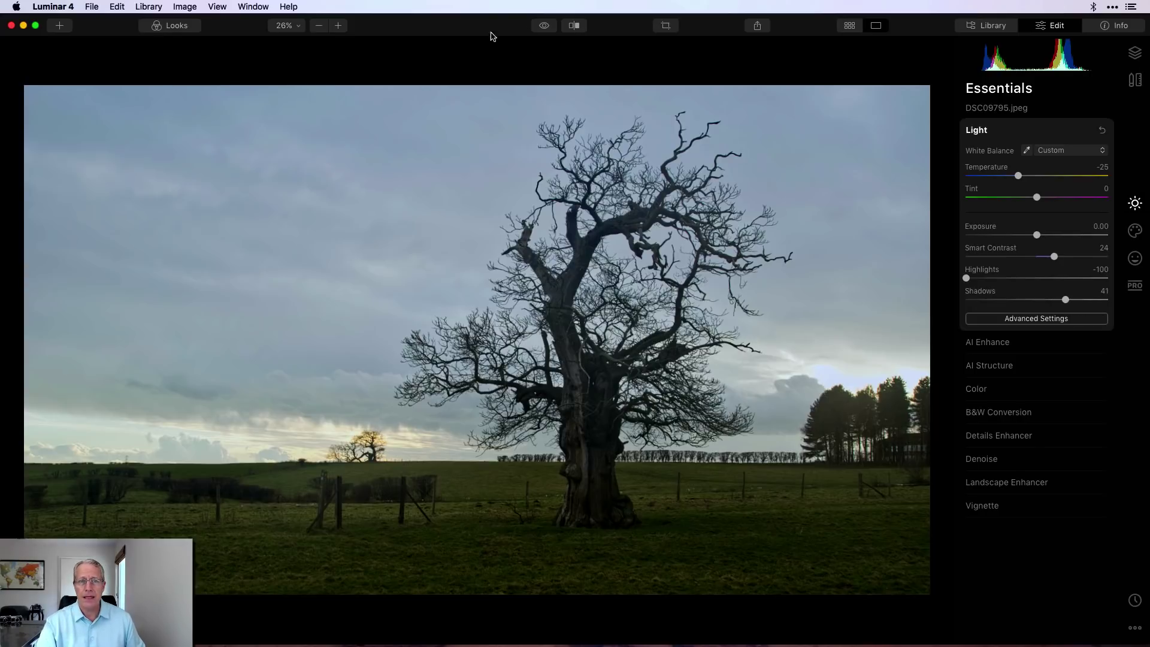
left_click(543, 25)
left_click(543, 25)
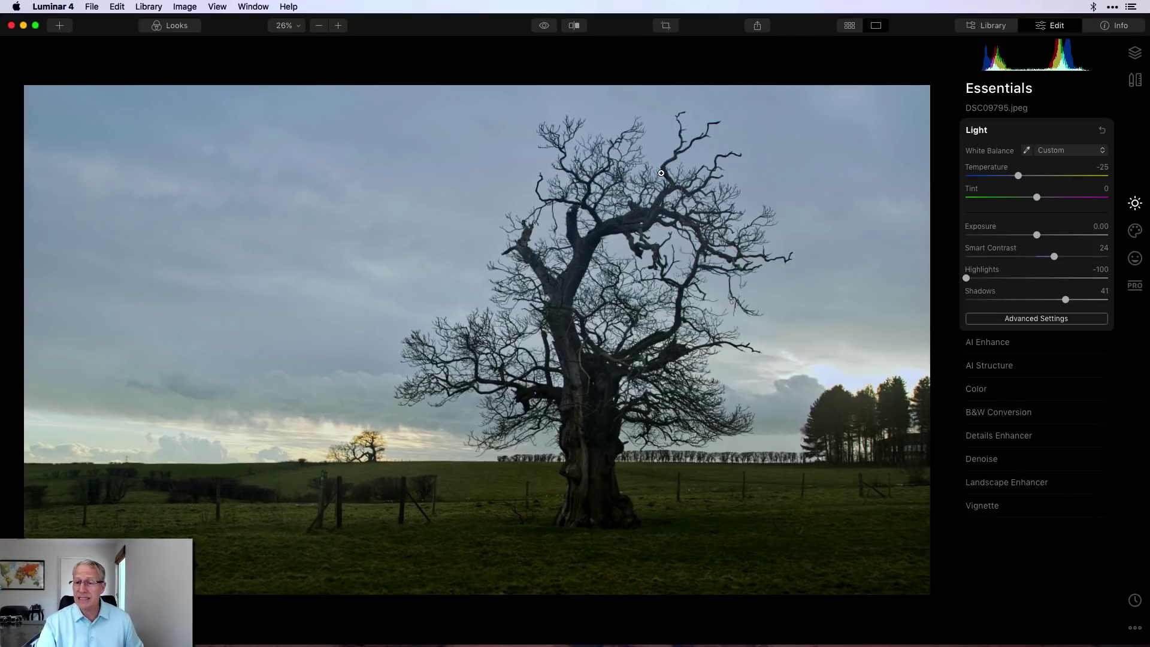
Apply AI Enhance with AI Accent 22 and AI Sky Enhancer 29, toggling it to compare
left_click(1011, 342)
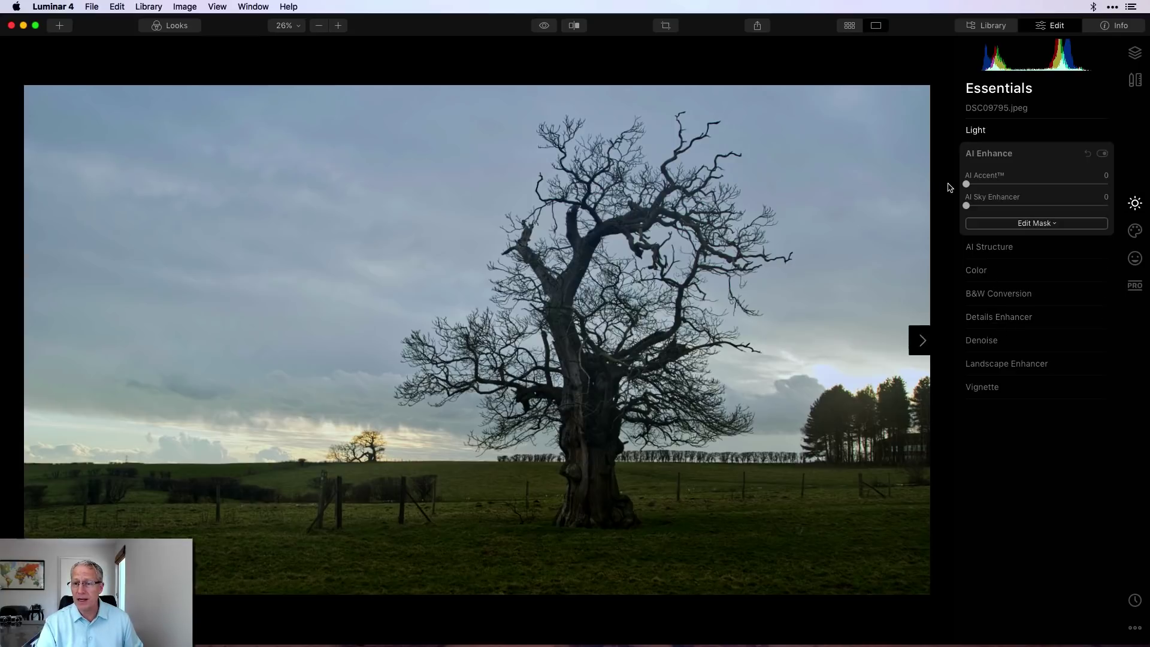
left_click_drag(966, 183, 1010, 206)
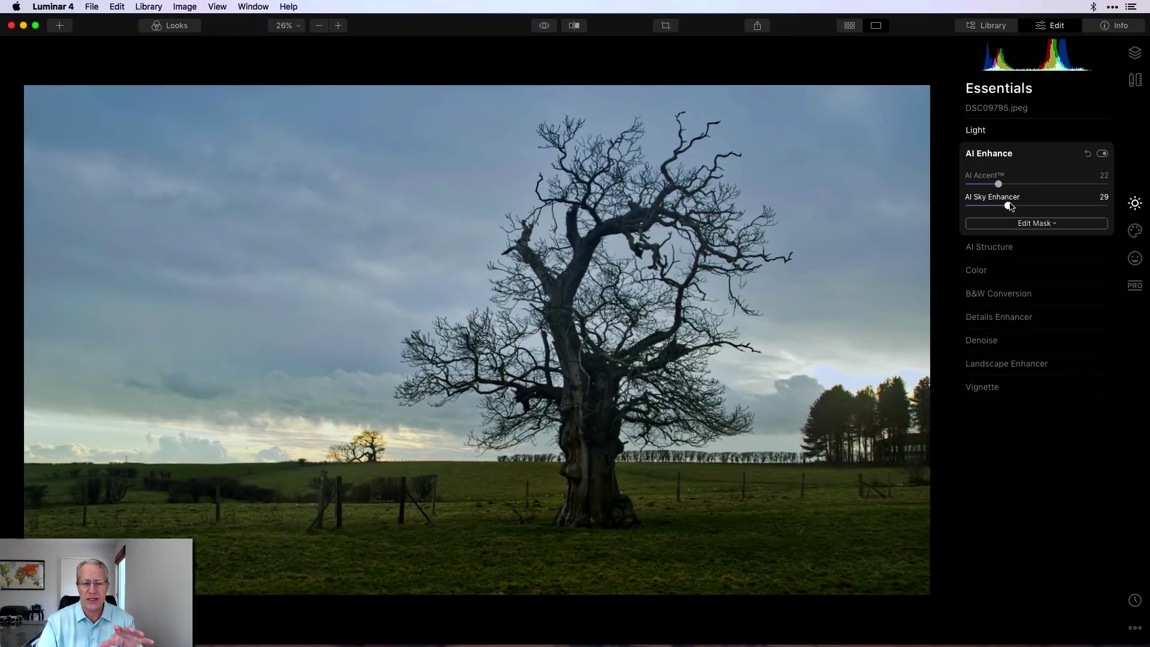
left_click(1102, 154)
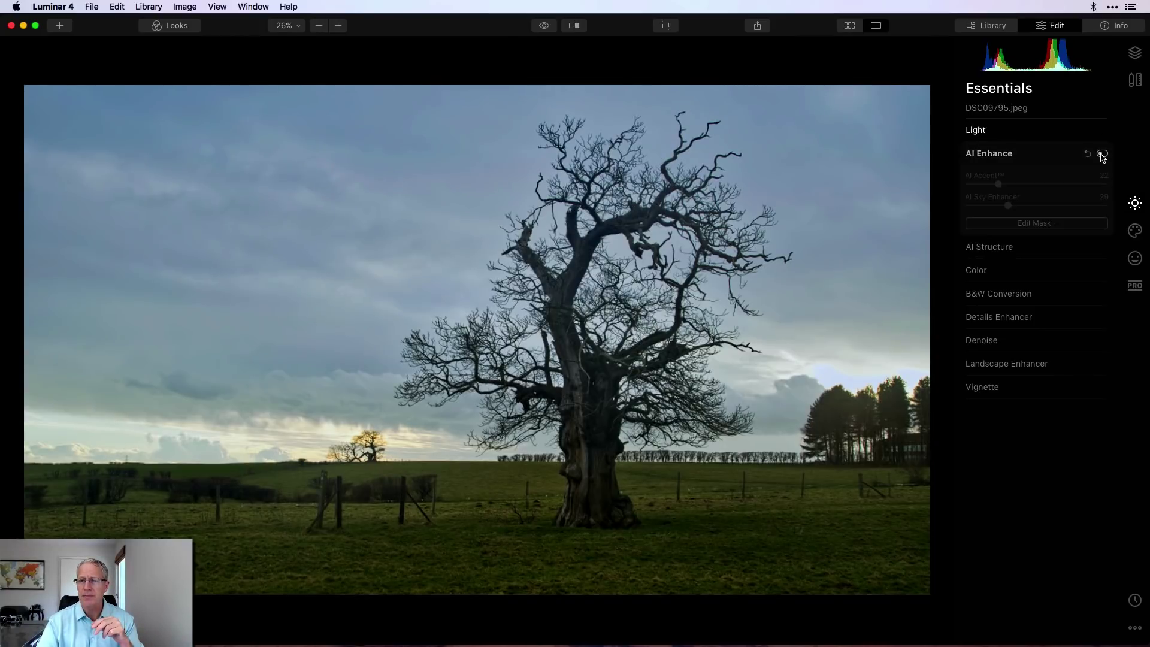
left_click(1101, 154)
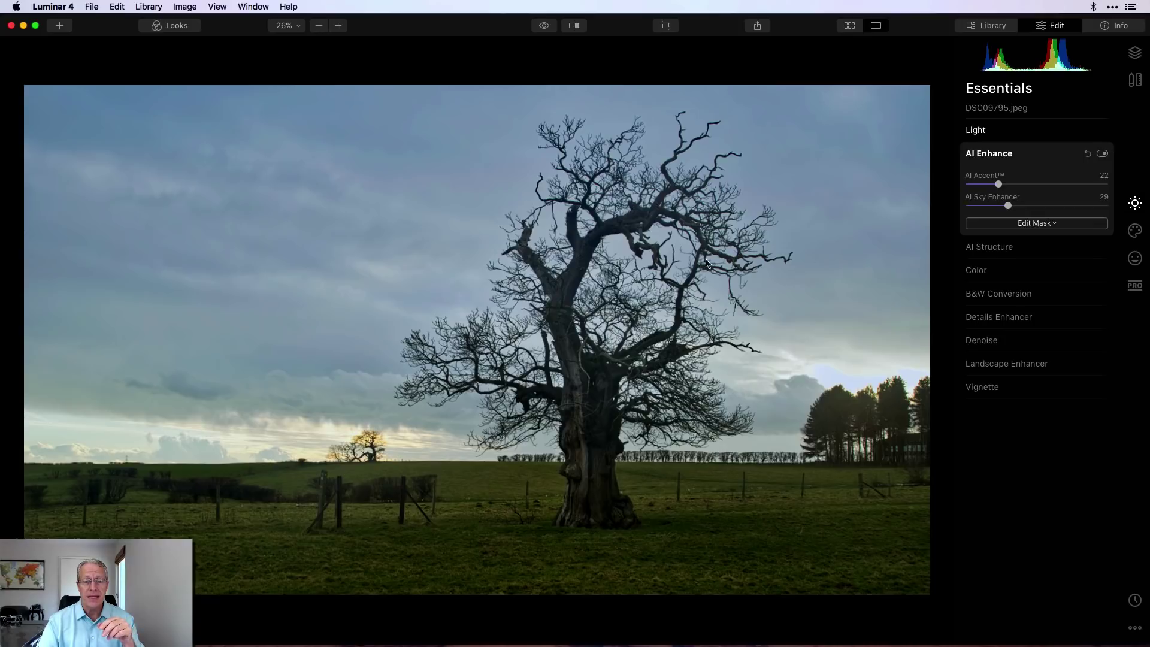
Inspect the edit against the original at 100% zoom, then fit the photo back to view
left_click(339, 25)
scroll(670, 400, "down", 10)
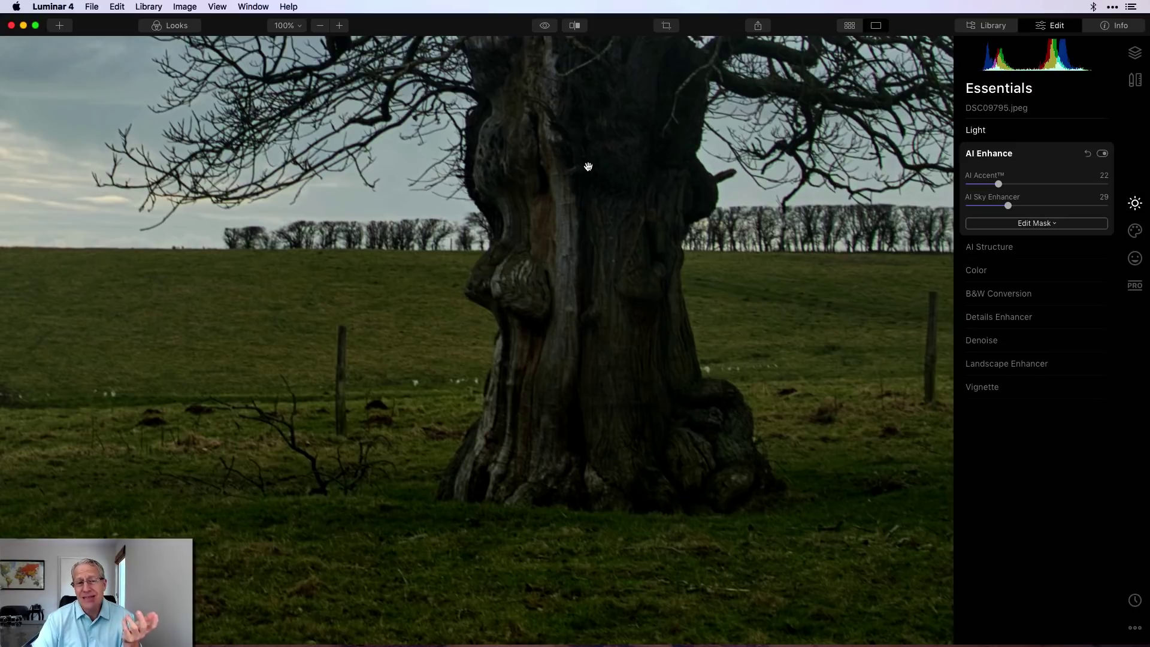
left_click(545, 25)
left_click(544, 25)
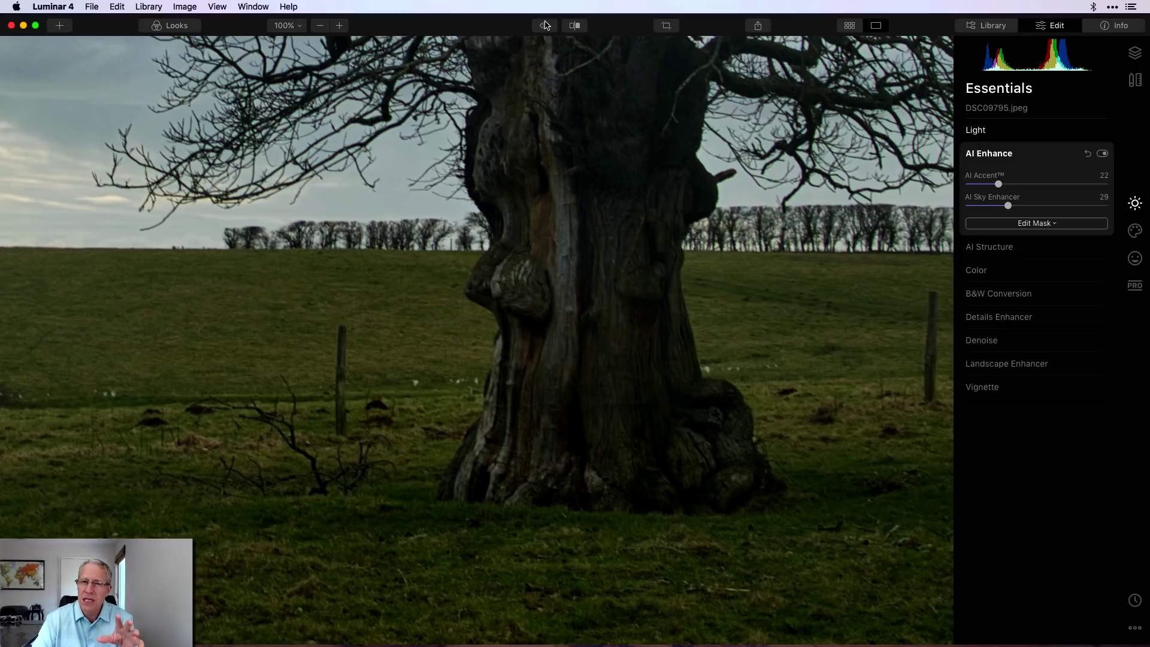
left_click(290, 25)
left_click(291, 40)
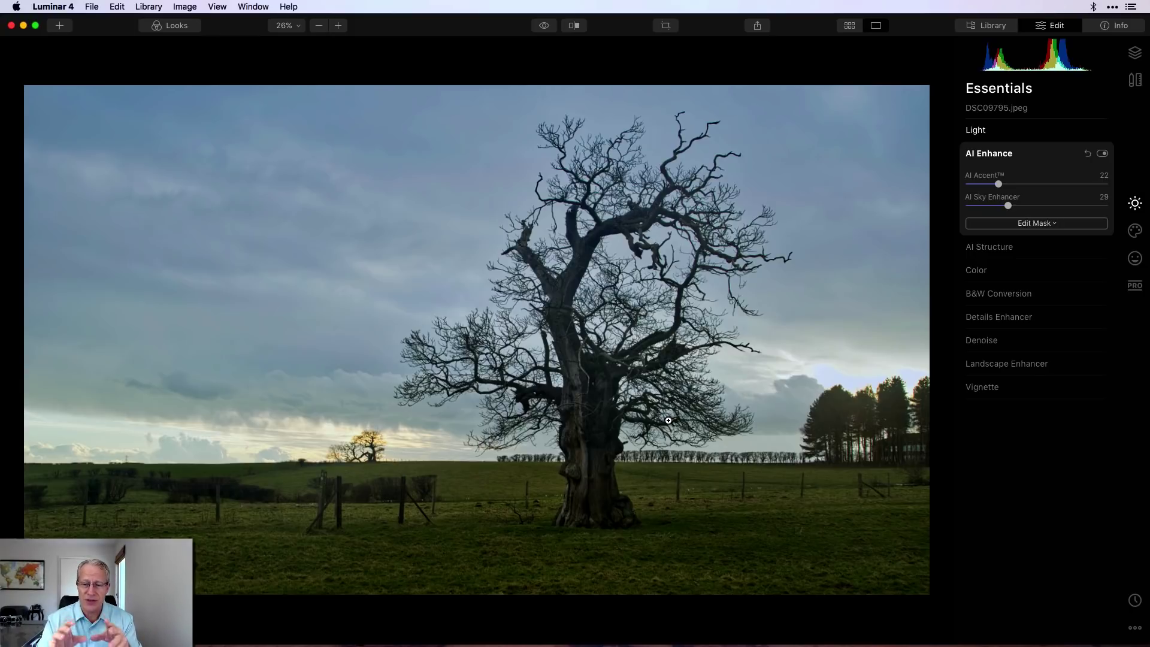
Send the photo to the Topaz Sharpen AI plugin via Edit > Plugins
left_click(117, 7)
mouse_move(141, 134)
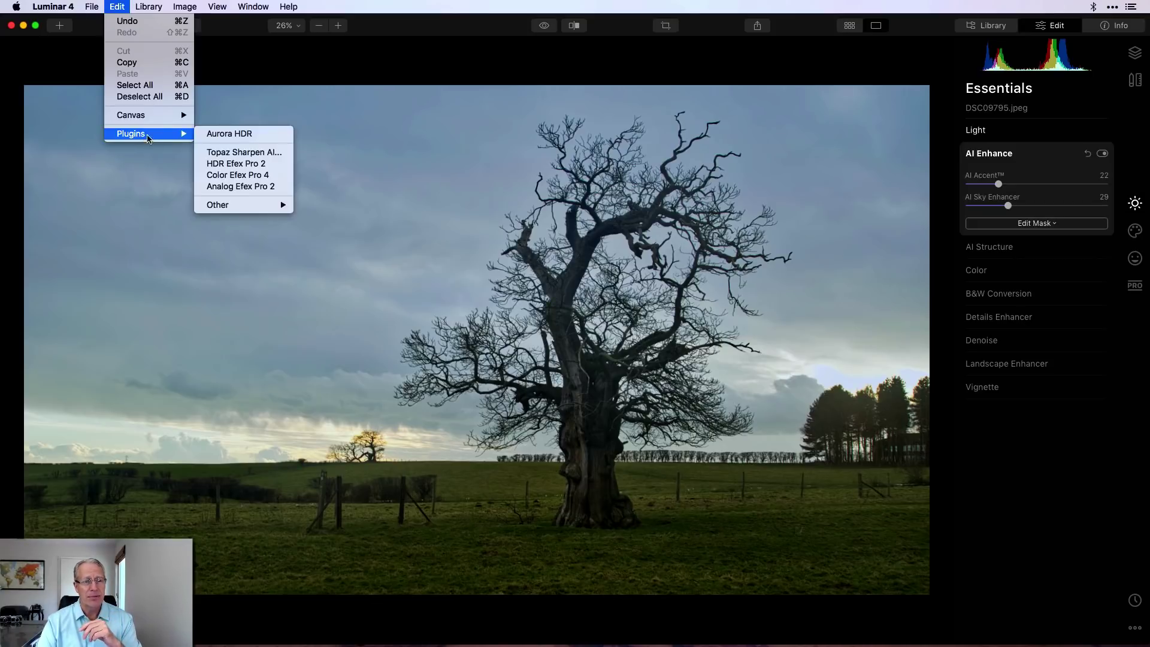
mouse_move(224, 206)
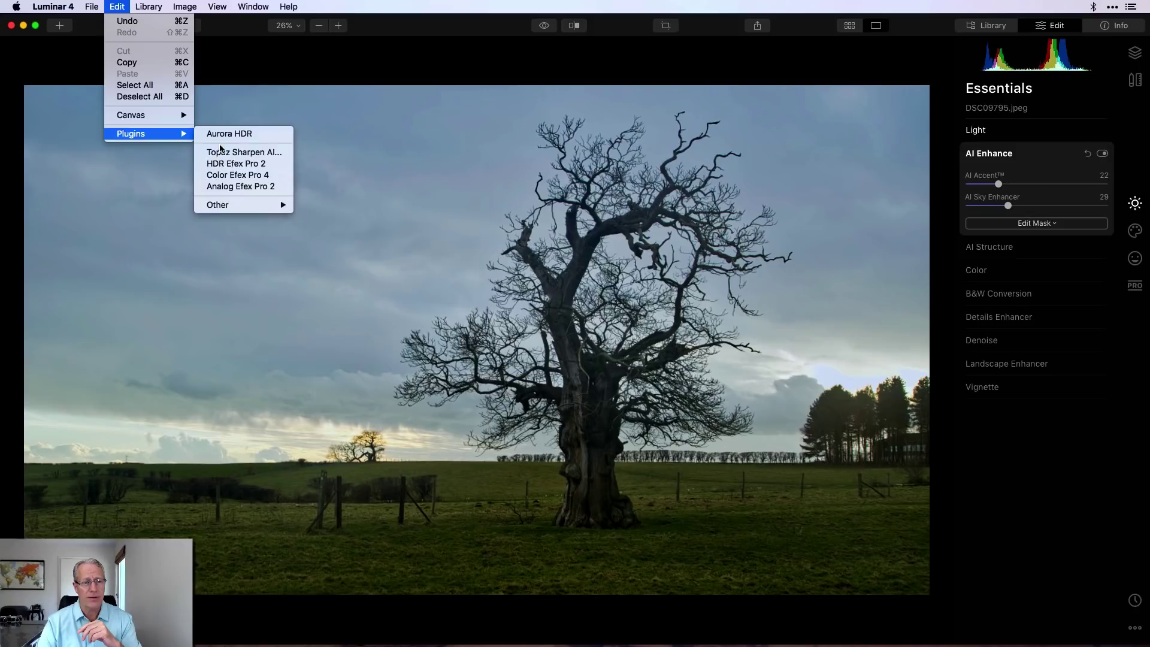
left_click(222, 152)
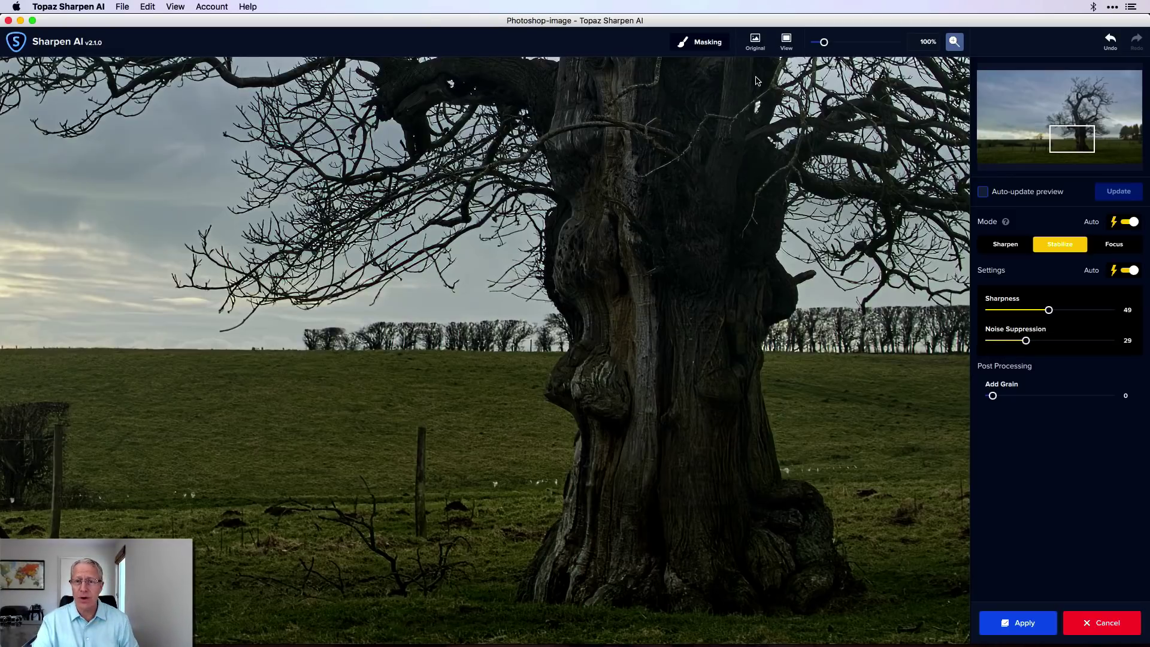
Compare Stabilize sharpening (Sharpness 49, Noise Suppression 29) with the original, then apply it back to Luminar
left_click(755, 43)
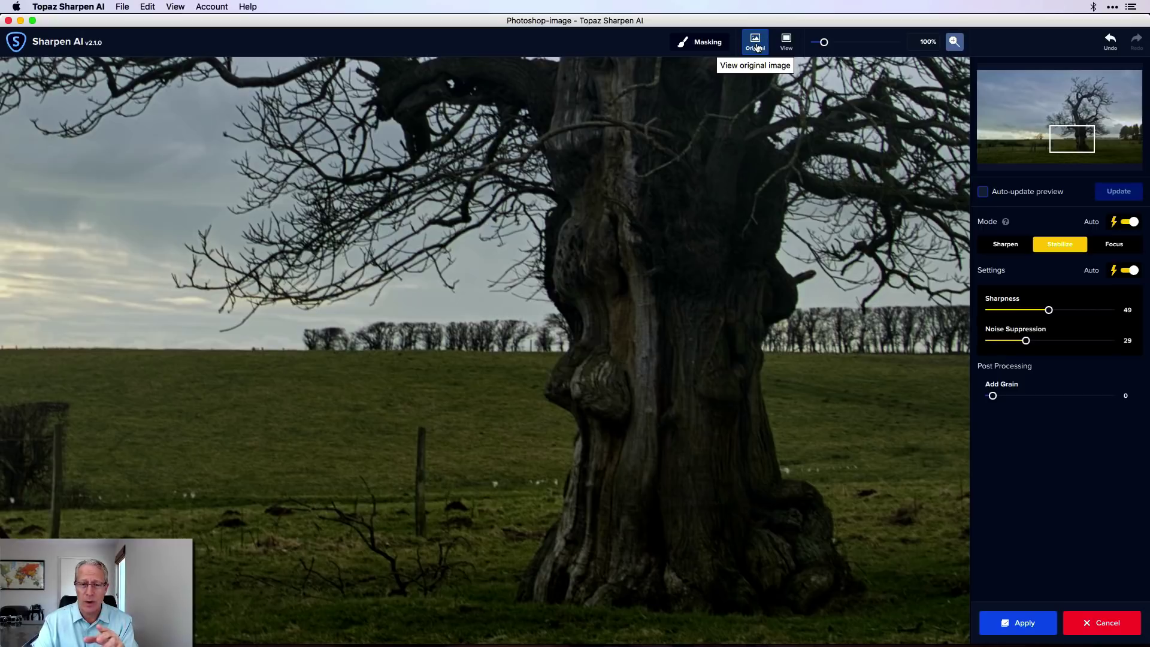
left_click(756, 44)
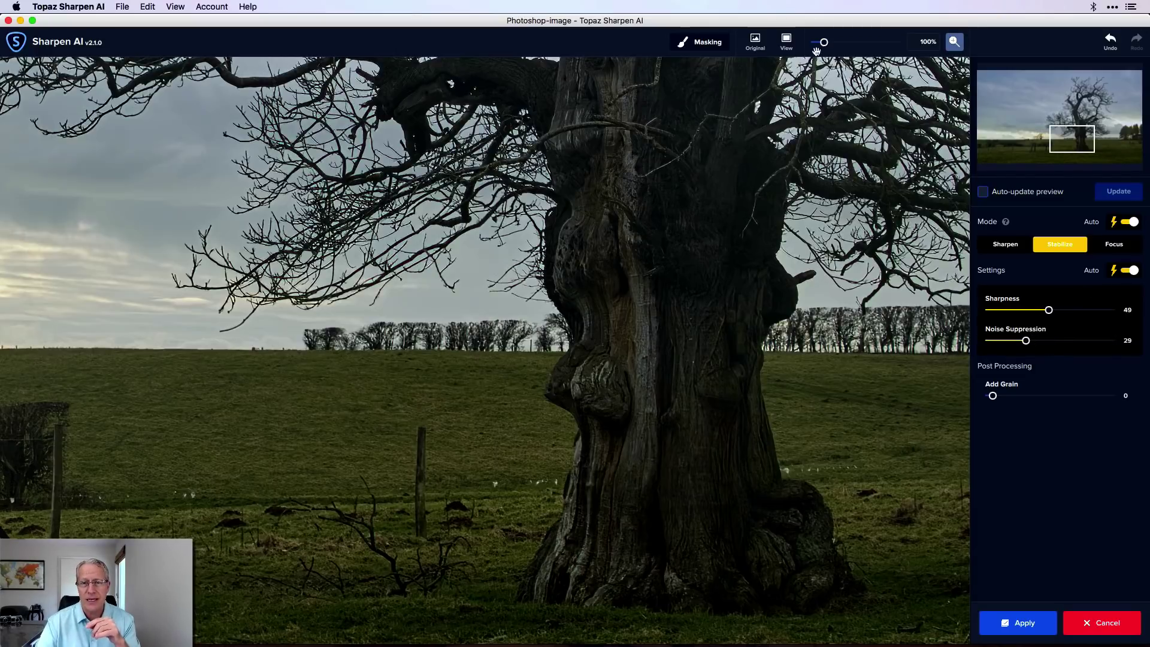
left_click(755, 42)
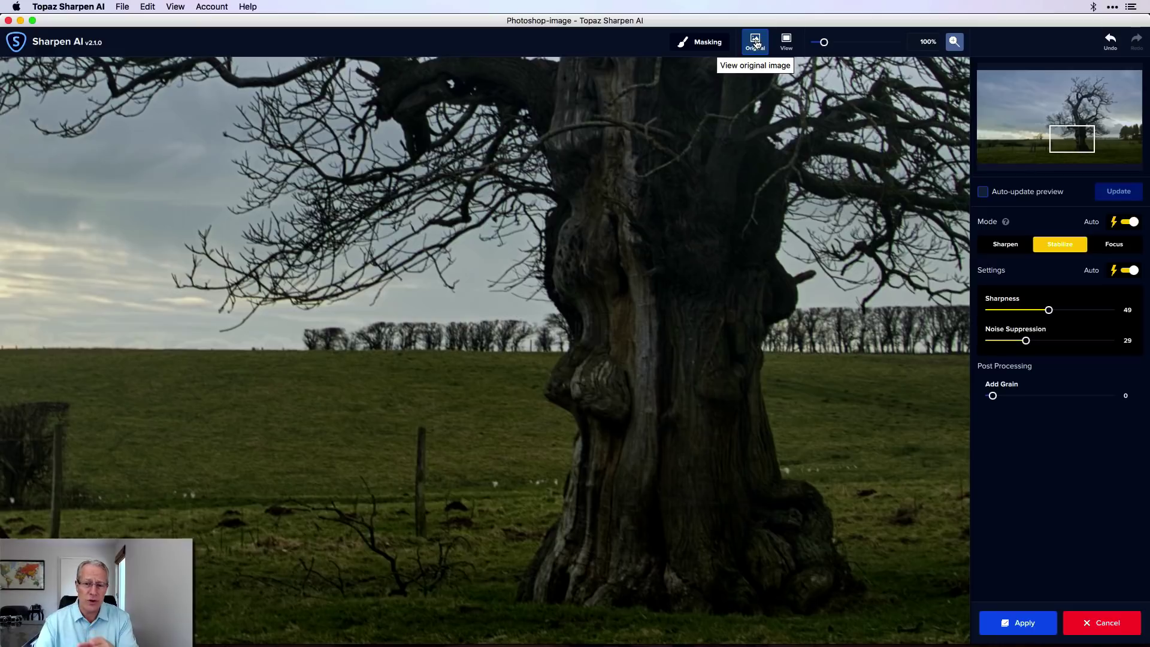
left_click(756, 43)
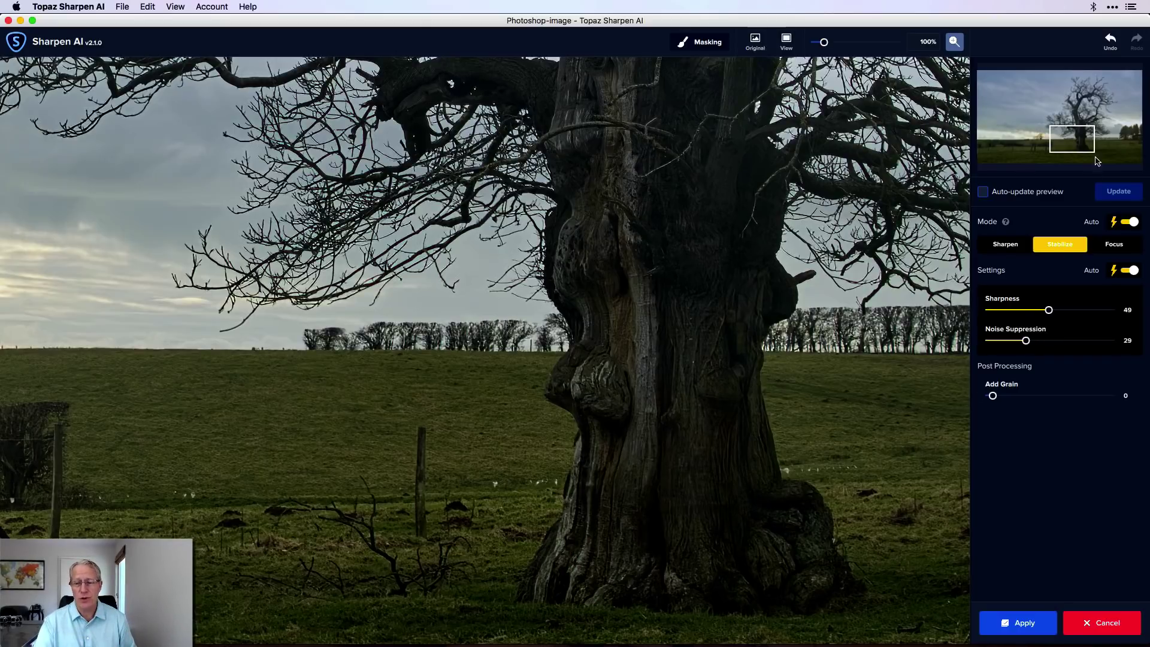
left_click(1014, 625)
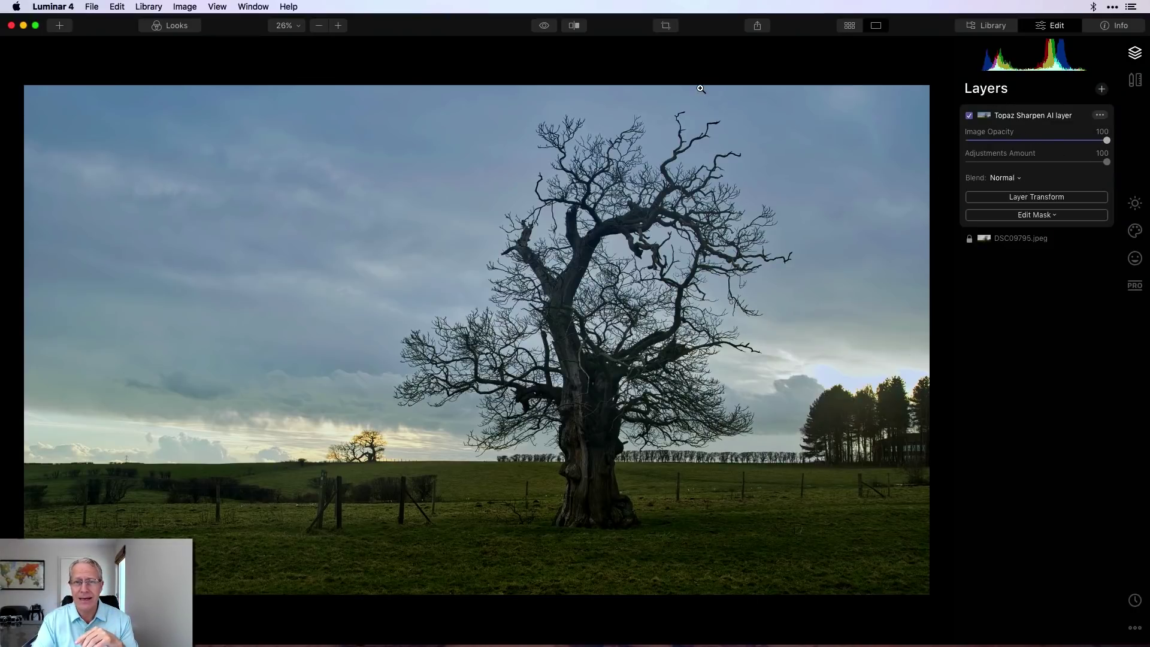
At 100% zoom, toggle the Topaz Sharpen AI layer off and on to compare, then fit to view
left_click(338, 25)
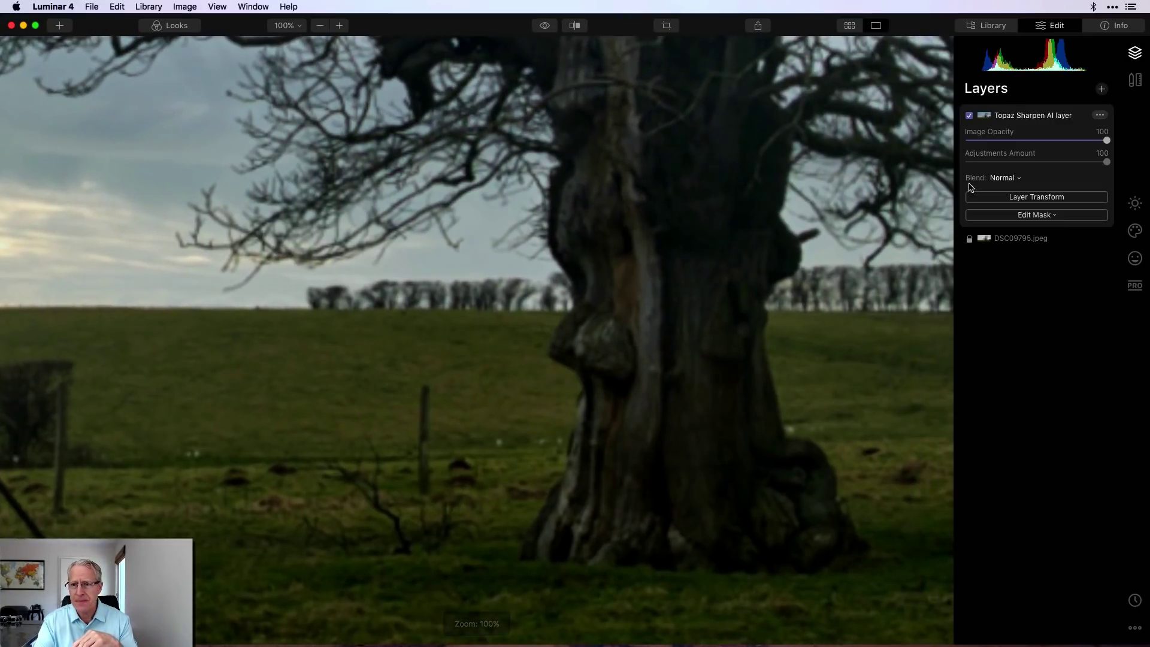
left_click(970, 116)
left_click(969, 116)
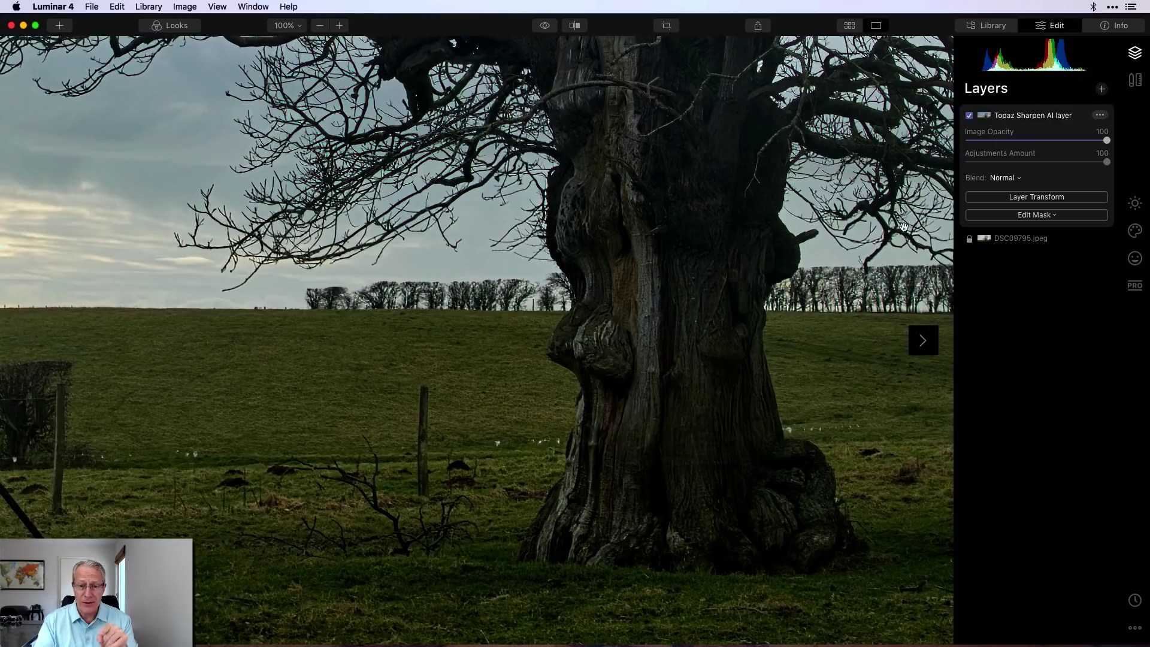
left_click(970, 116)
left_click(970, 116)
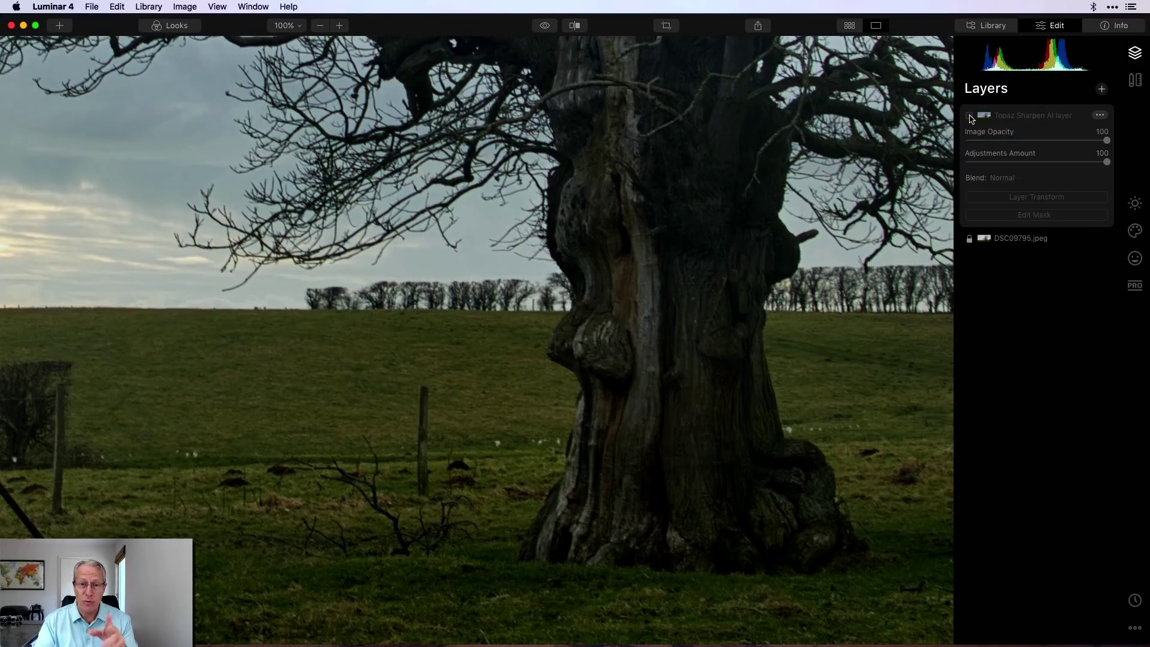
left_click(969, 116)
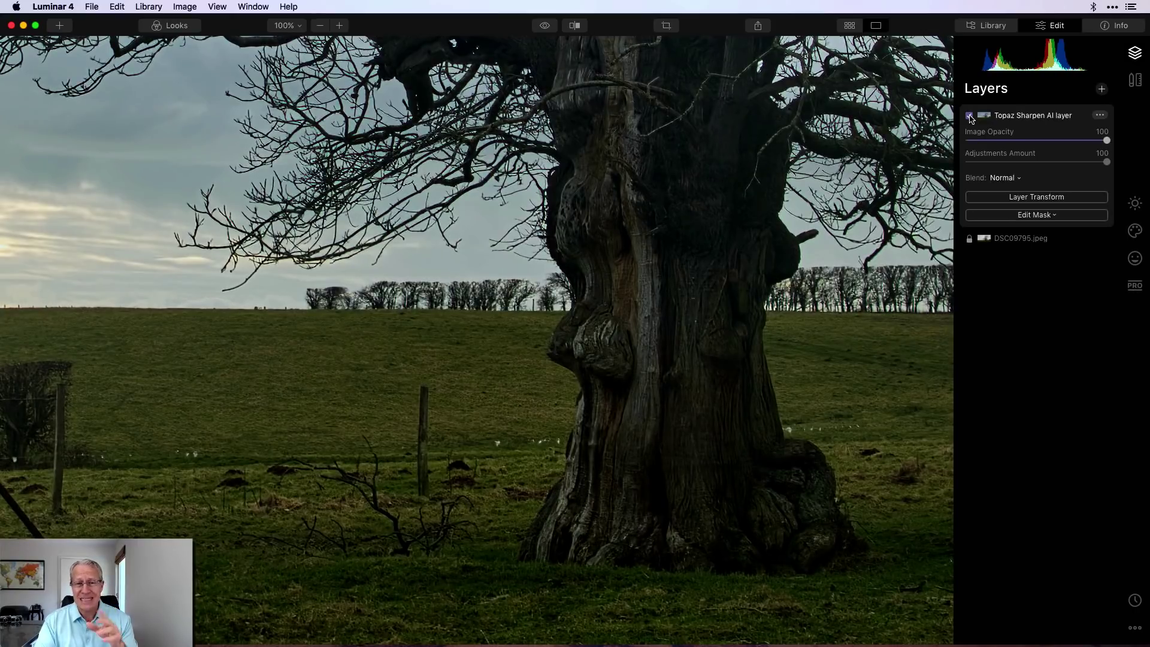
left_click(288, 28)
left_click(293, 47)
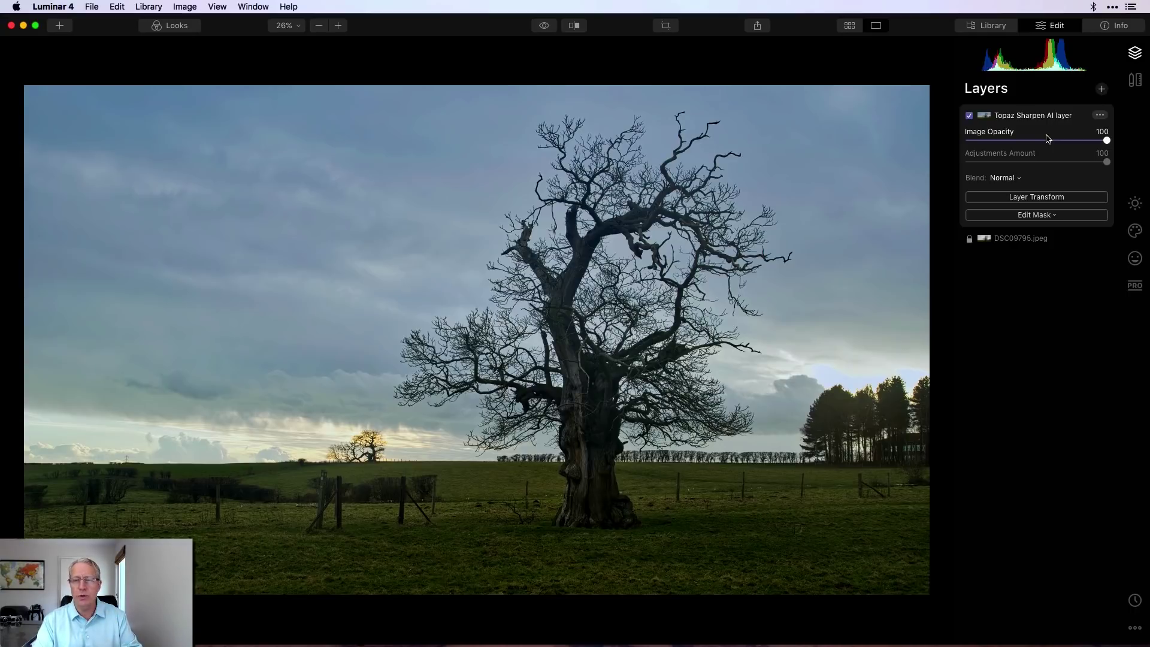
Add Adjustment Layer 1 with Light set to Smart Contrast 22, Highlights -40, Shadows 16
left_click(1101, 89)
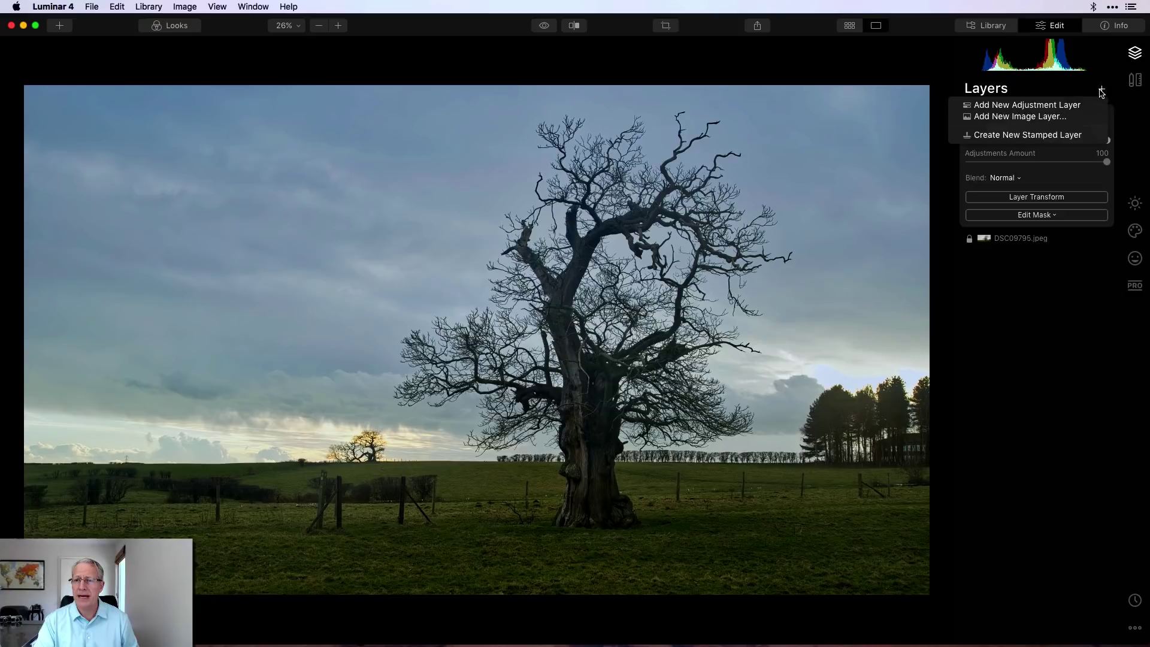
left_click(1065, 108)
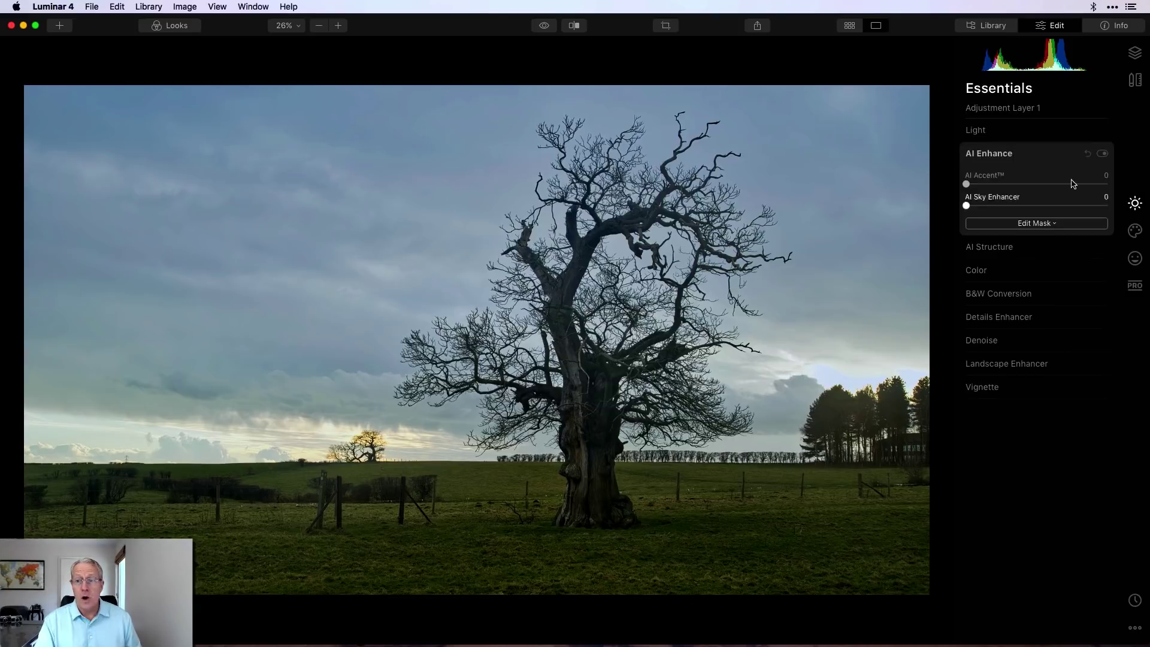
left_click(994, 131)
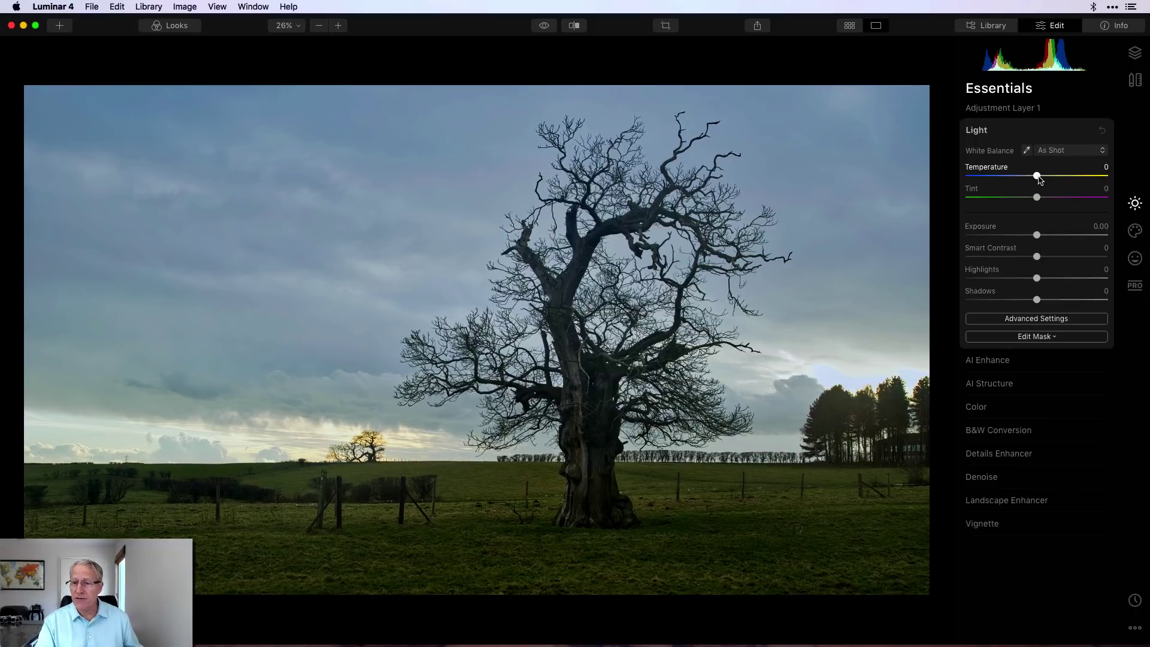
left_click_drag(1037, 257, 1056, 258)
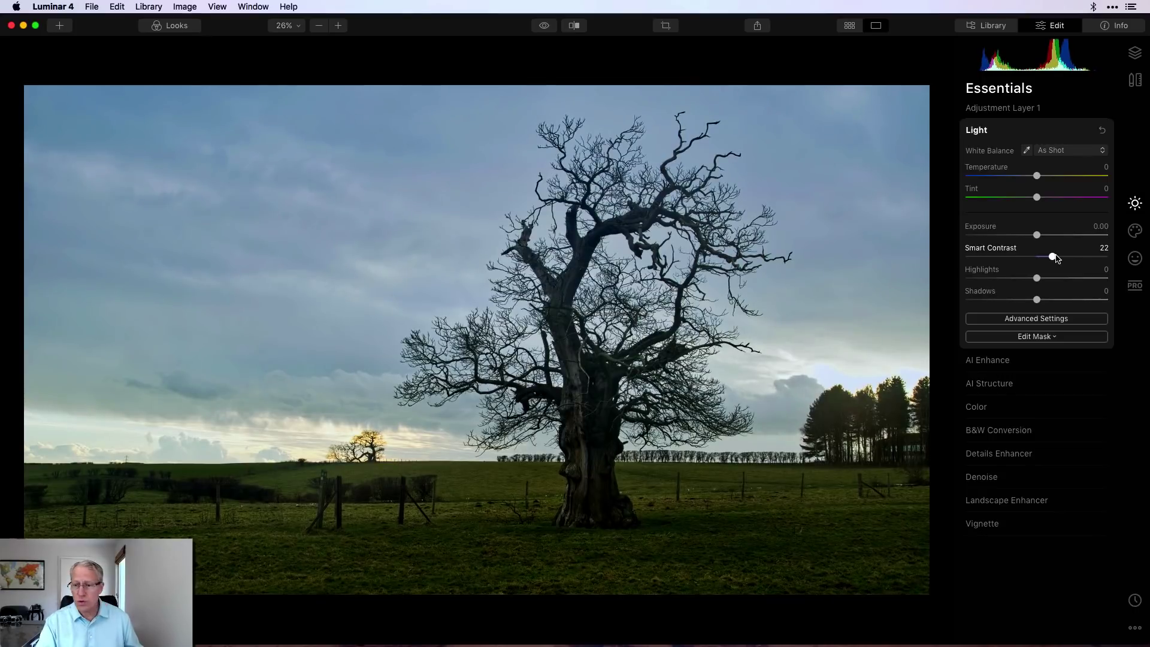
left_click_drag(1037, 278, 1048, 301)
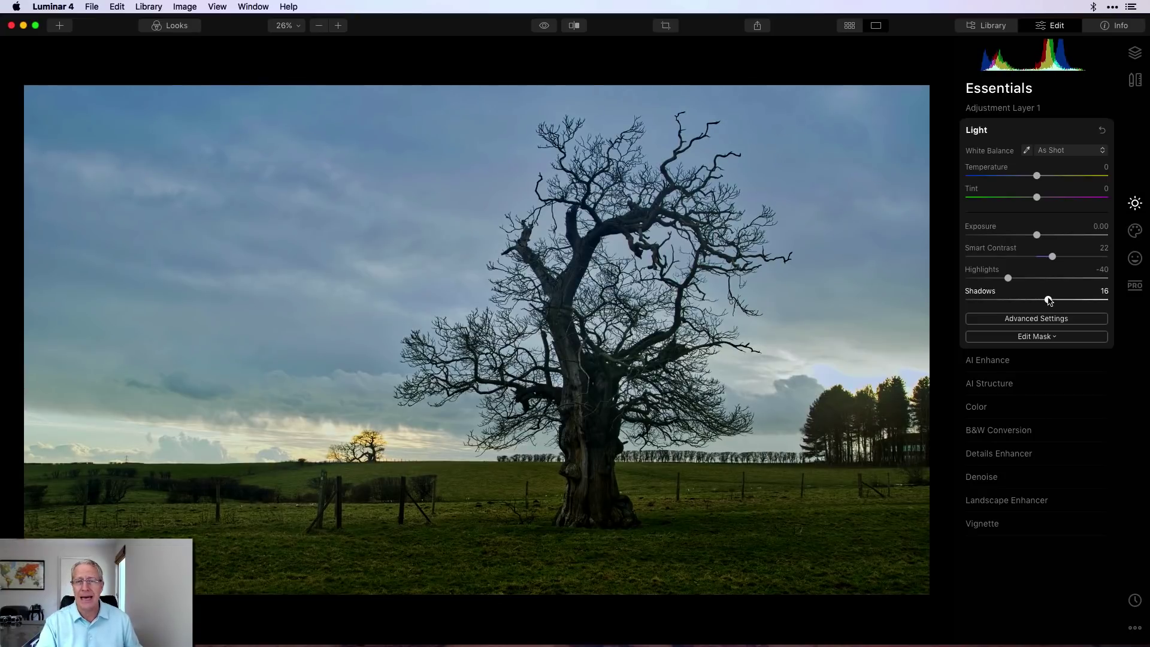
left_click(1046, 366)
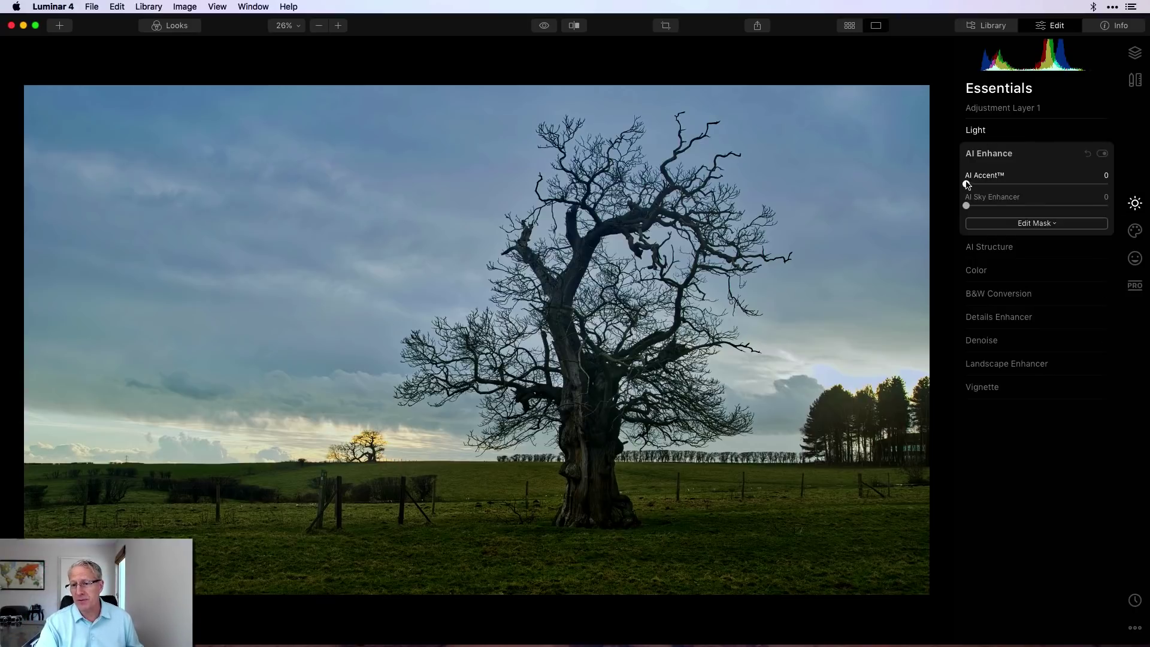
Set AI Accent to 31 and Color Vibrance to 20 on the adjustment layer
left_click_drag(966, 184, 1015, 187)
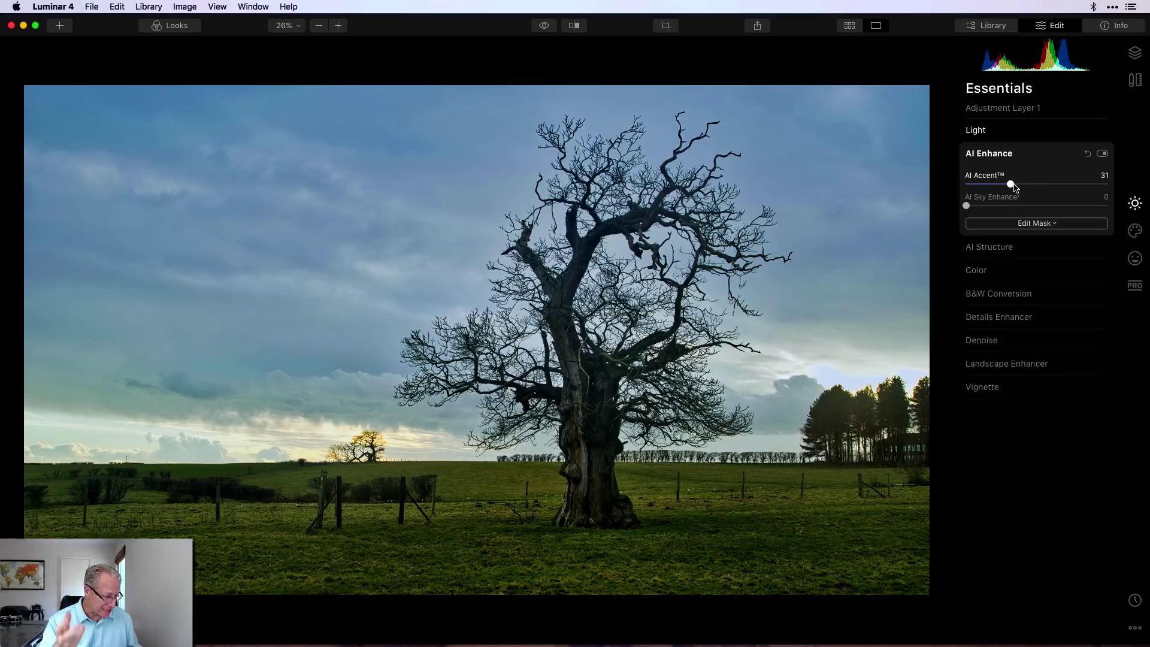
left_click(1008, 270)
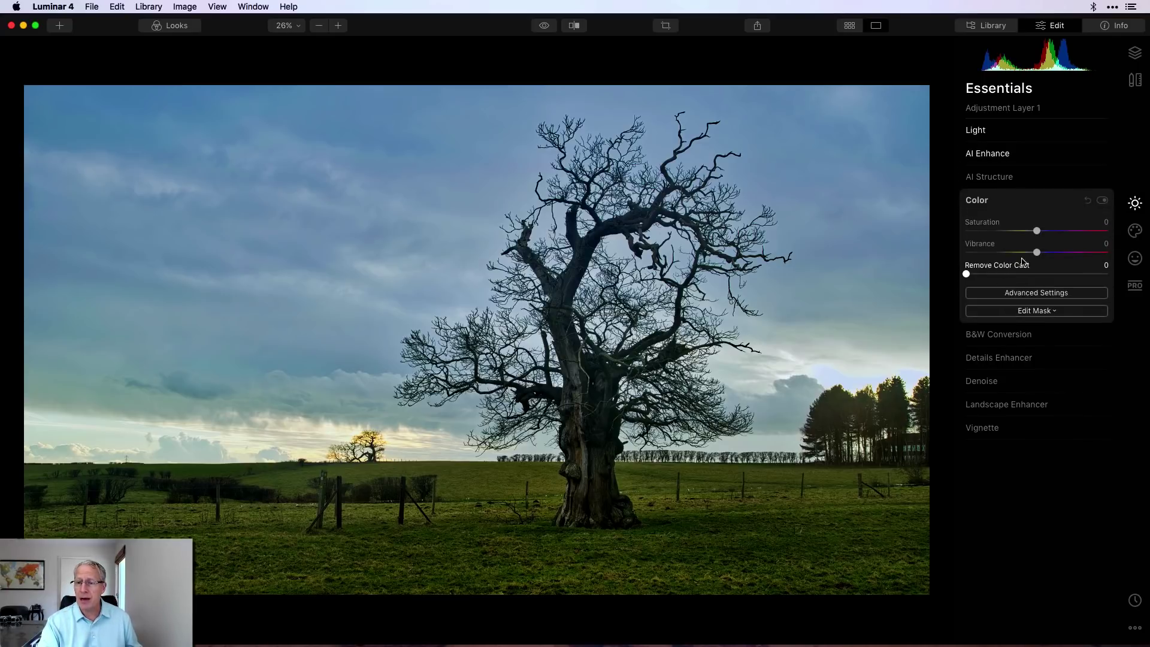
left_click_drag(1037, 252, 1052, 254)
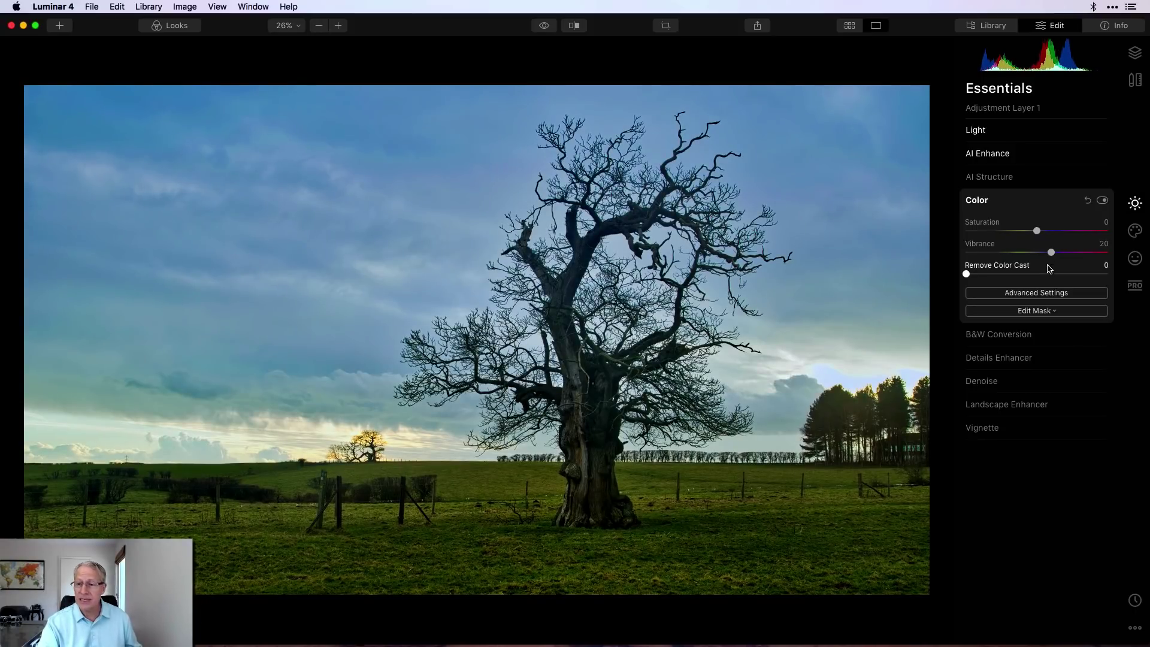
Desaturate yellows to -10 and greens to -50 in Color's advanced settings, checking the effect
left_click(1045, 293)
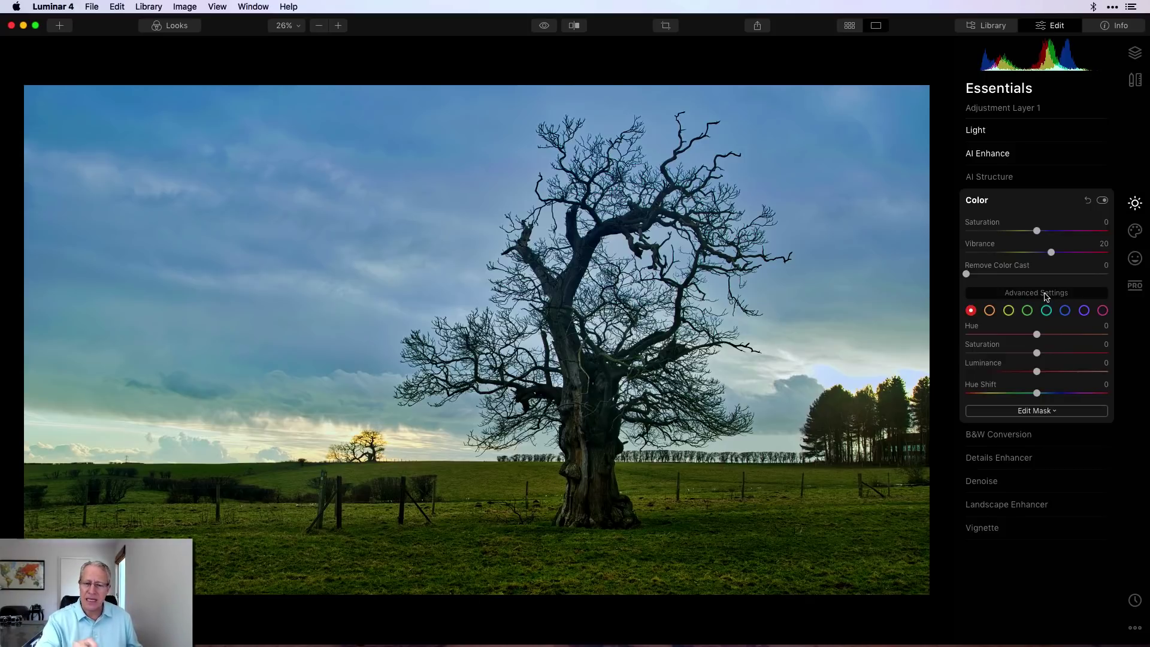
left_click(1007, 312)
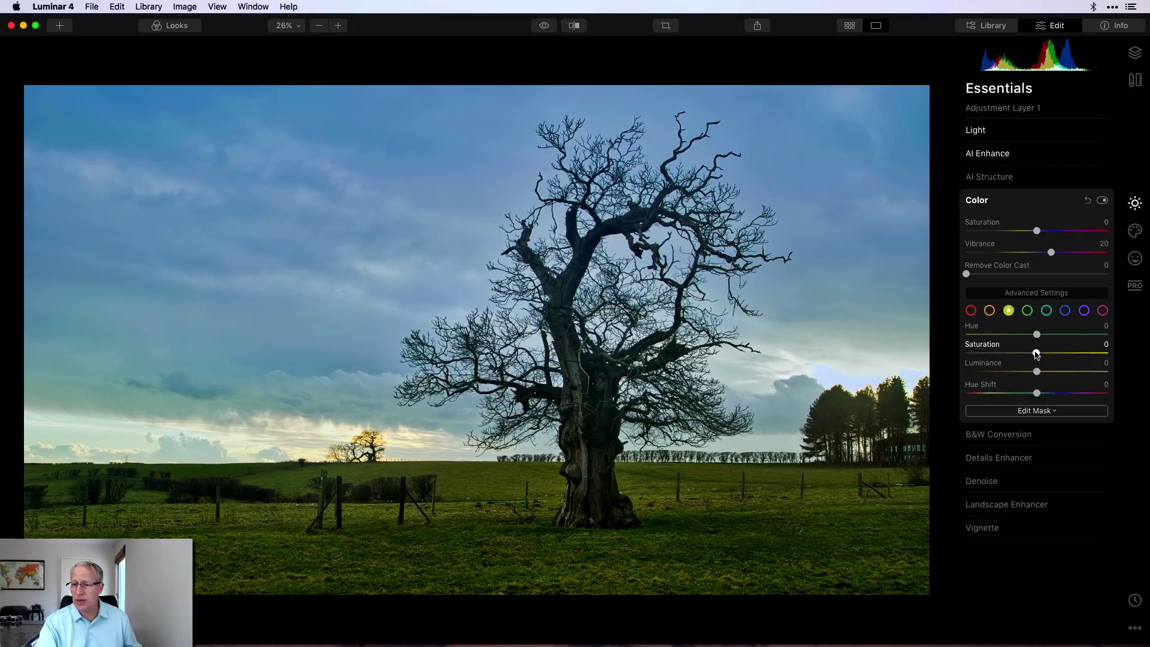
left_click_drag(1036, 354, 1029, 355)
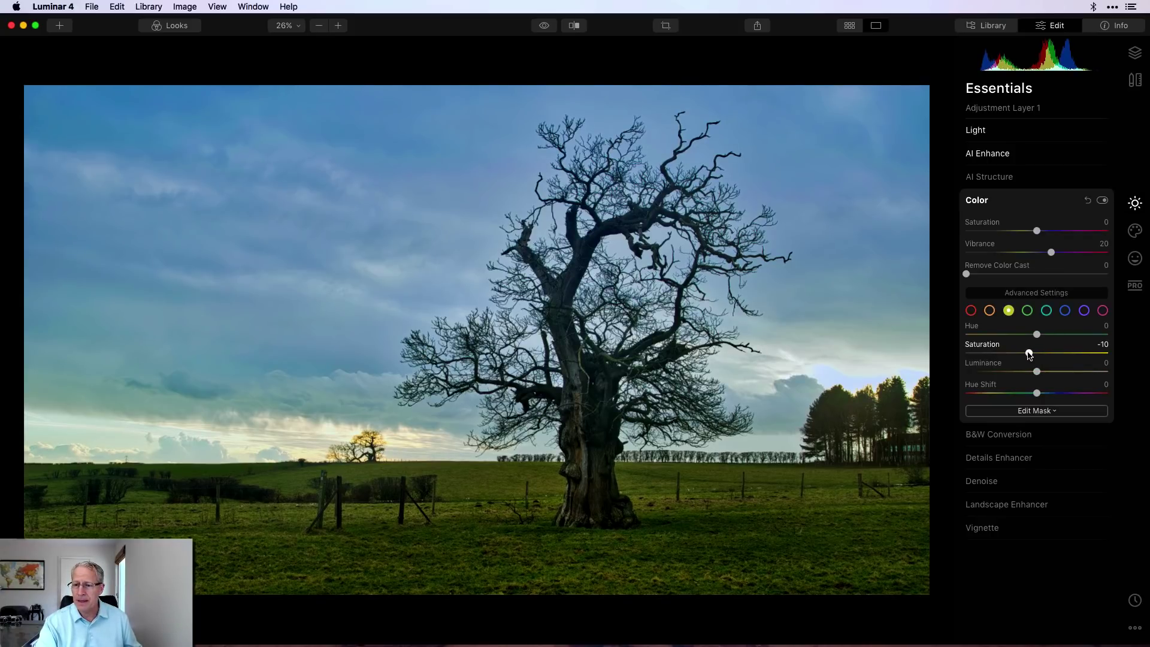
left_click(1027, 312)
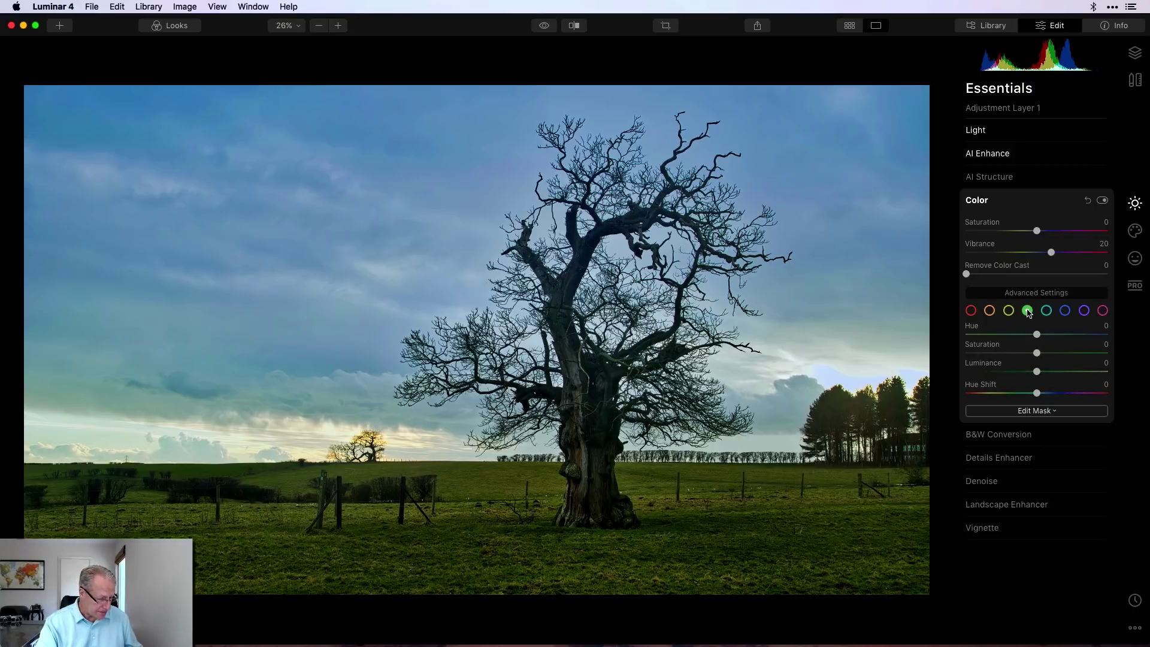
left_click_drag(1037, 353, 1000, 354)
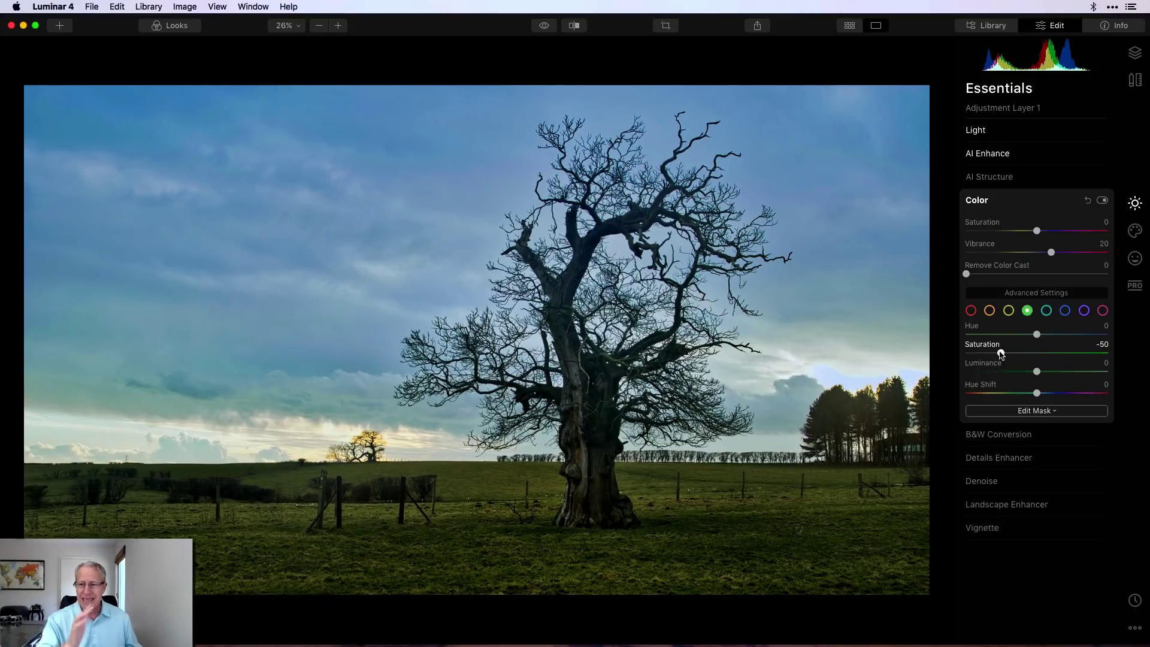
left_click(1102, 200)
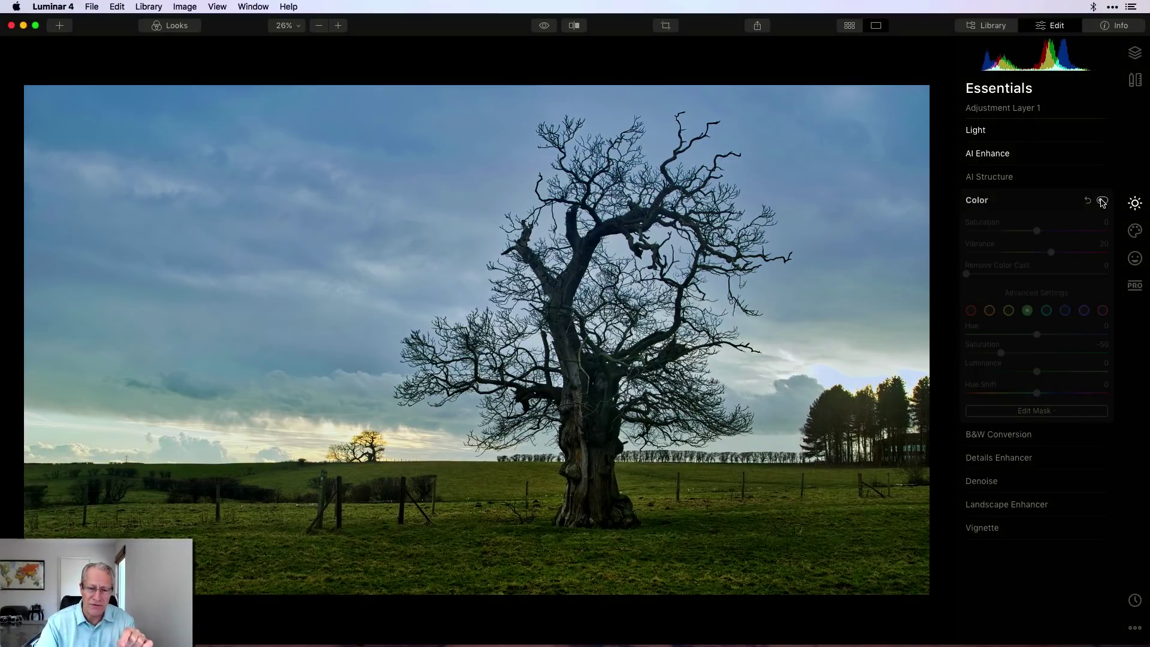
left_click(1102, 201)
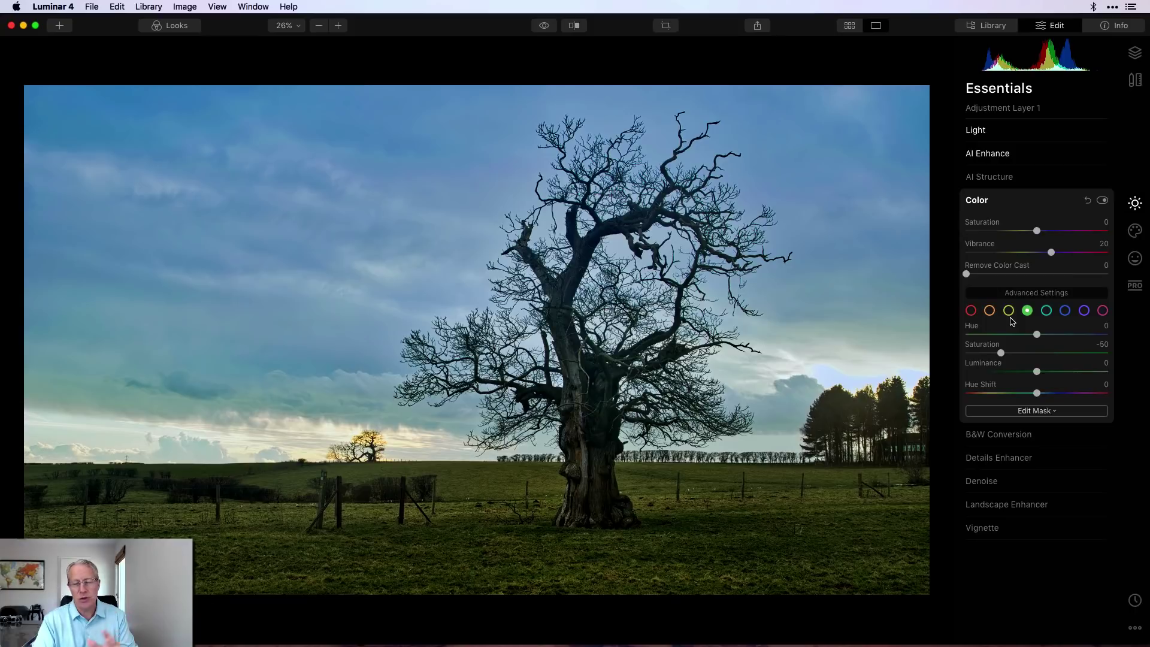
left_click(1029, 297)
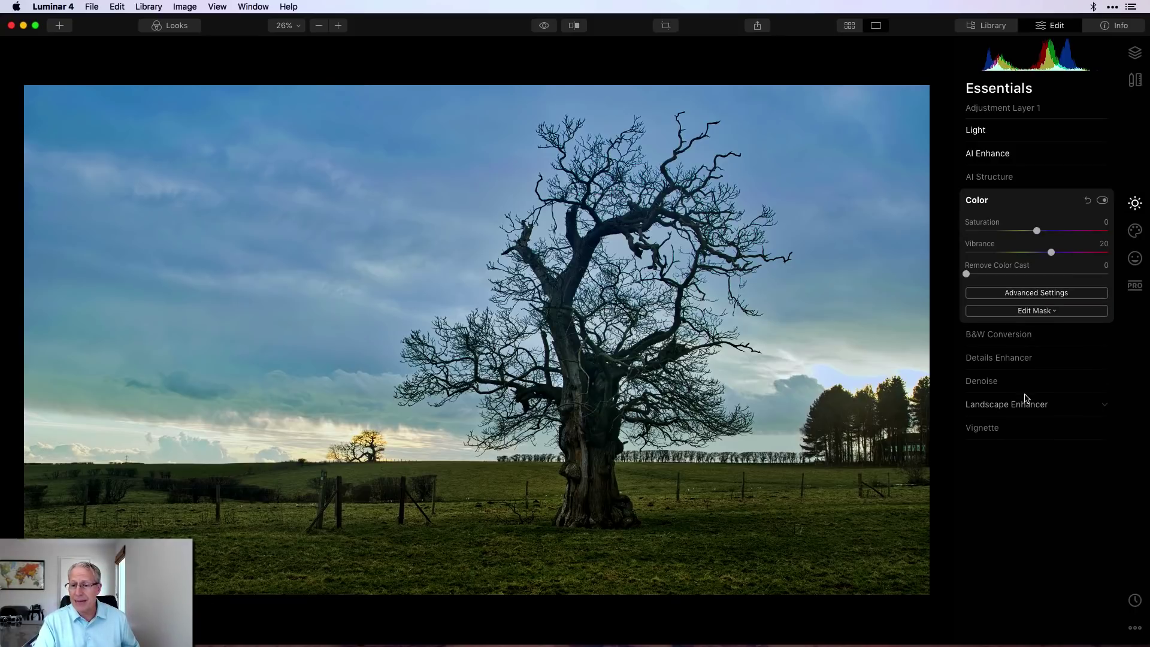
Add Landscape Enhancer Dehaze 24 and Golden Hour 38, plus a Creative Mystical Amount of 42
left_click(1009, 405)
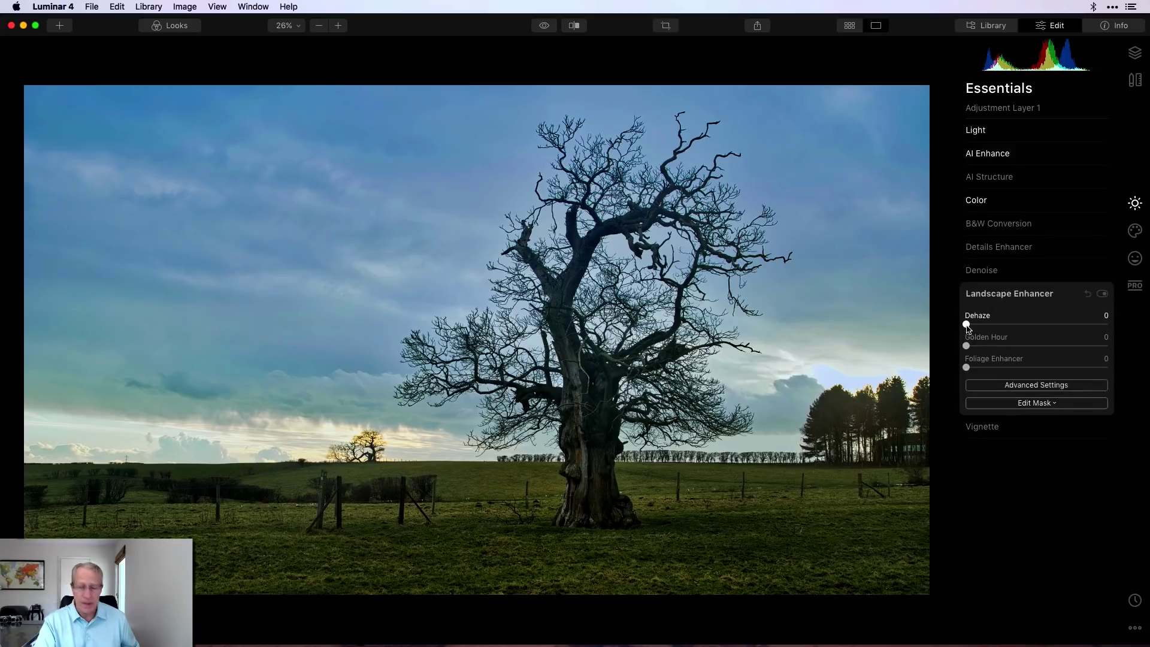
left_click_drag(967, 327, 1004, 327)
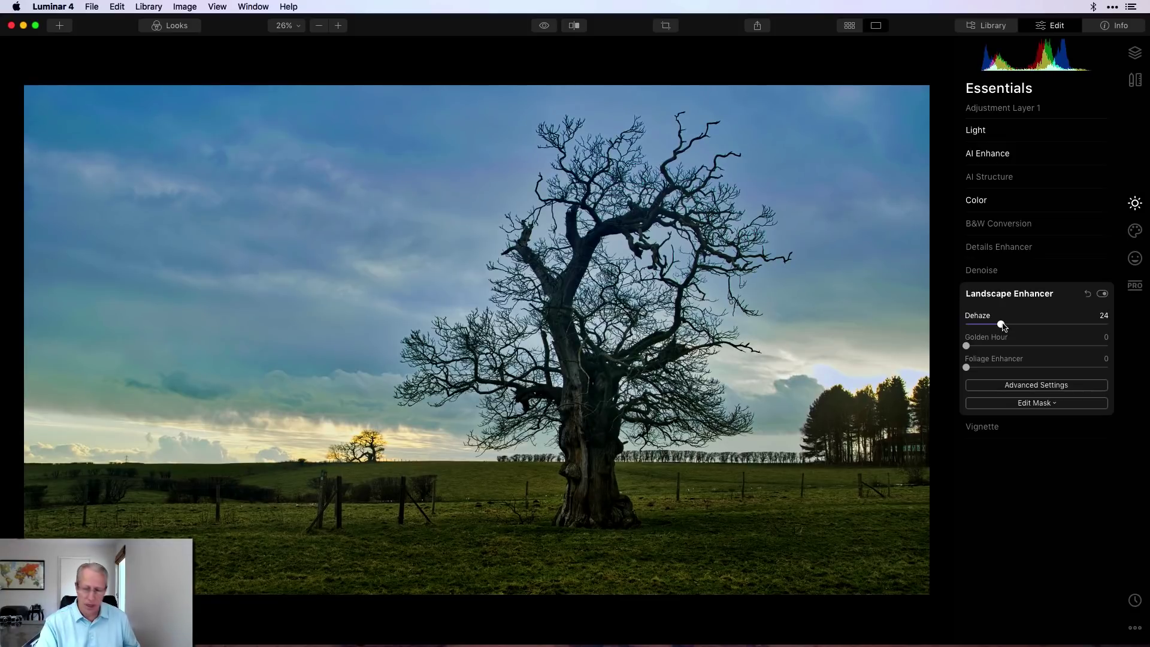
left_click_drag(967, 346, 1024, 347)
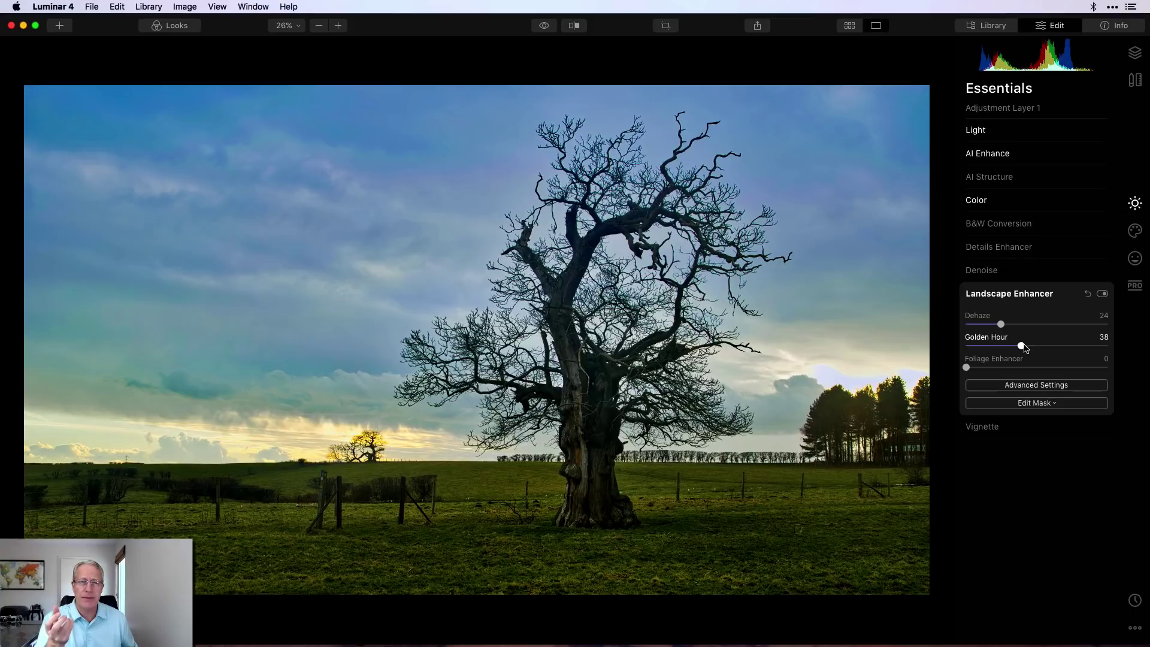
left_click(1134, 230)
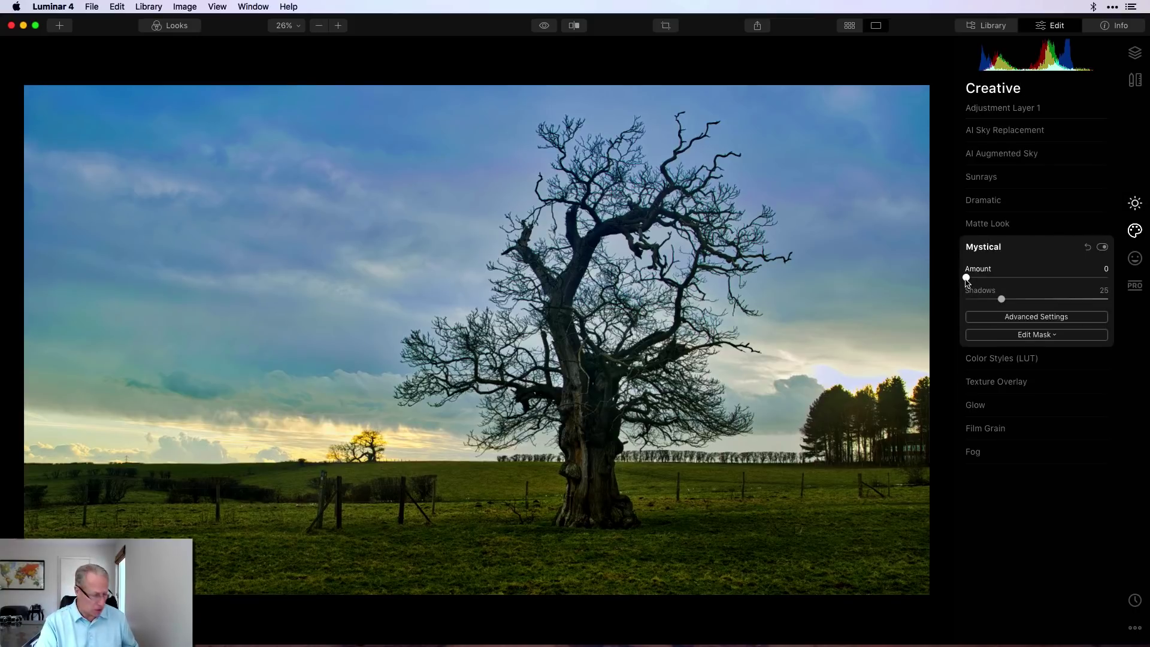
left_click_drag(966, 279, 1026, 277)
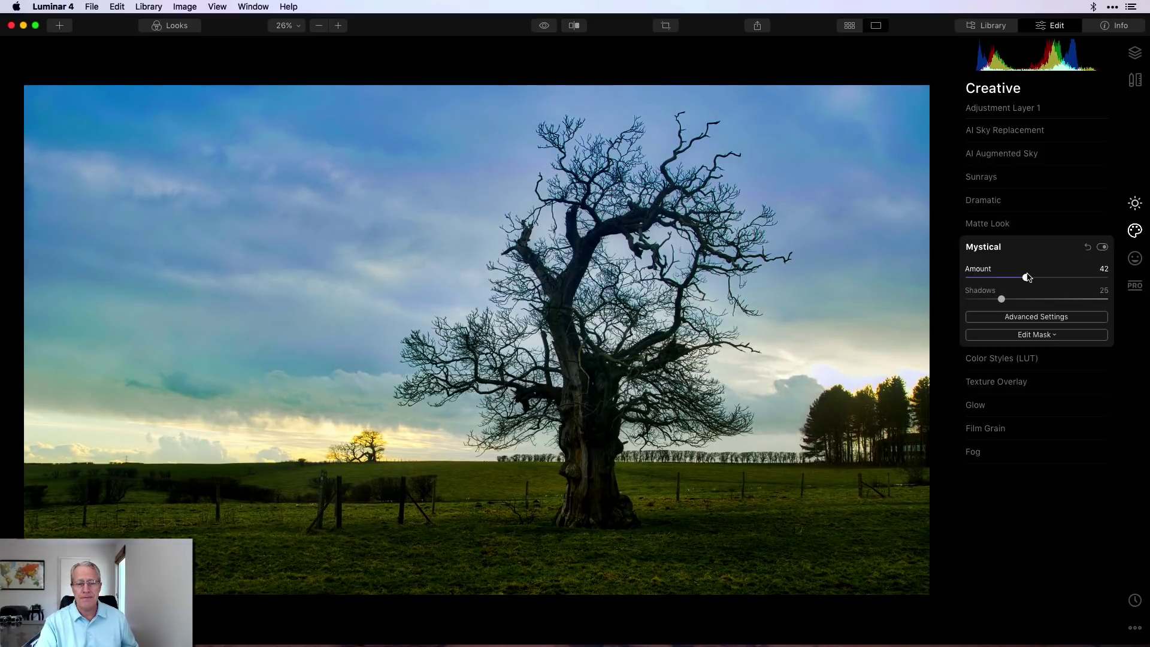
left_click(1139, 292)
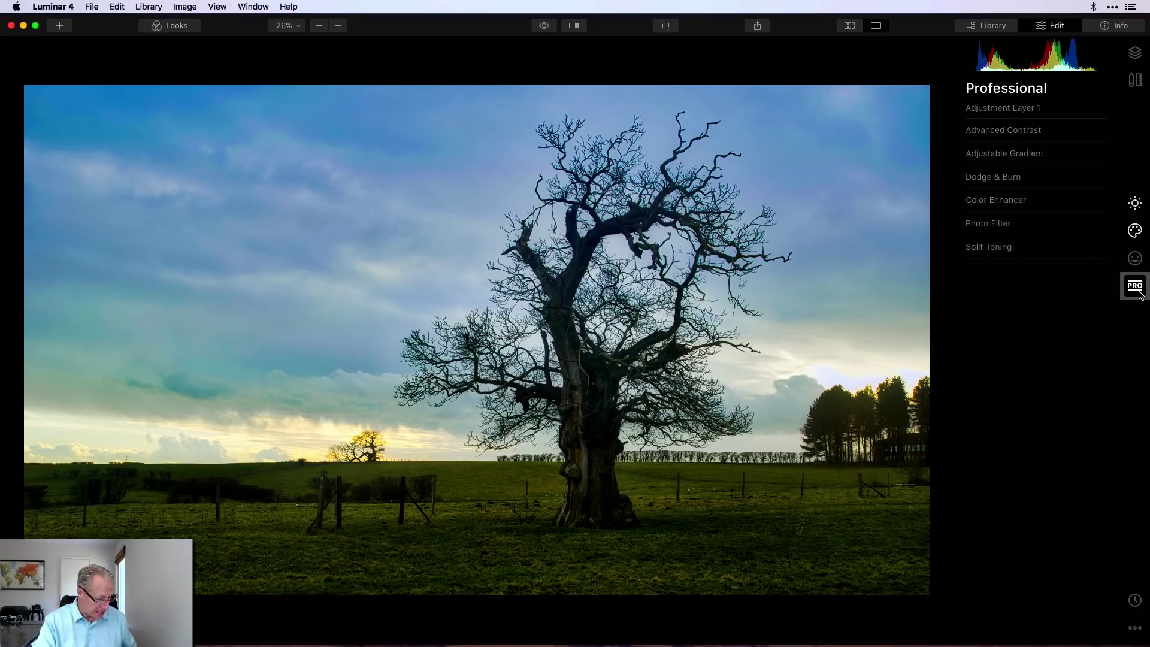
Adjust the Color Enhancer's overall warmth and split colour warmth
left_click(1014, 200)
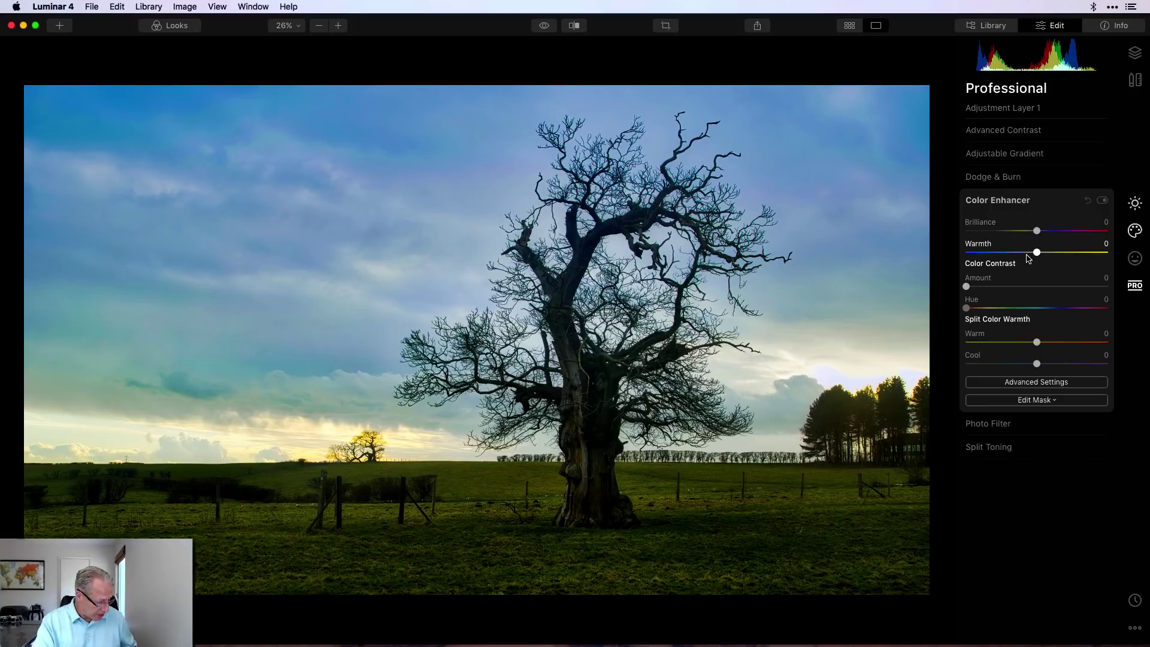
left_click_drag(1037, 252, 1018, 254)
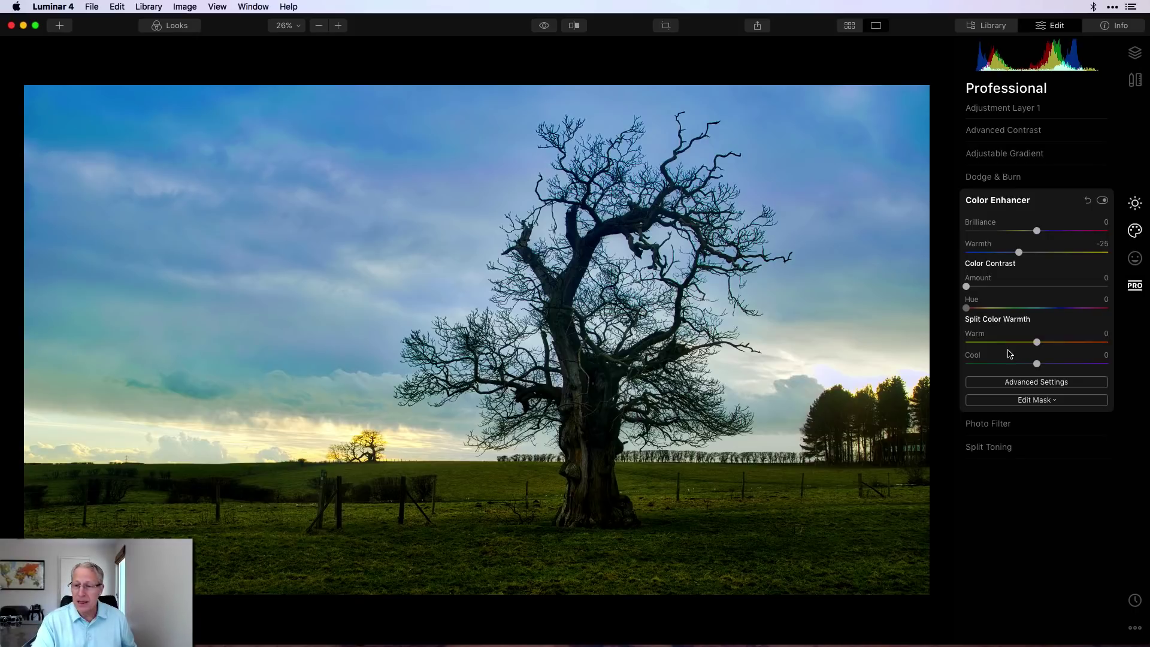
left_click_drag(1036, 342, 1029, 364)
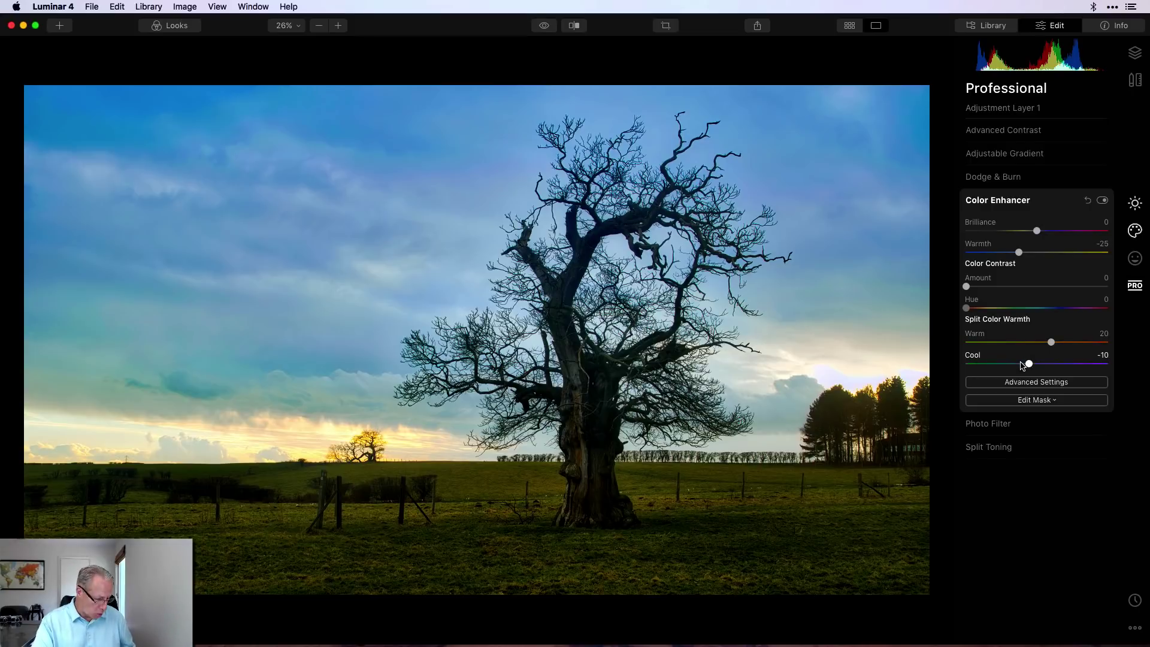
Balance highlights to Cyan-Red 20, Magenta-Green -10 and add Split Toning highlight saturation 26
left_click(1030, 384)
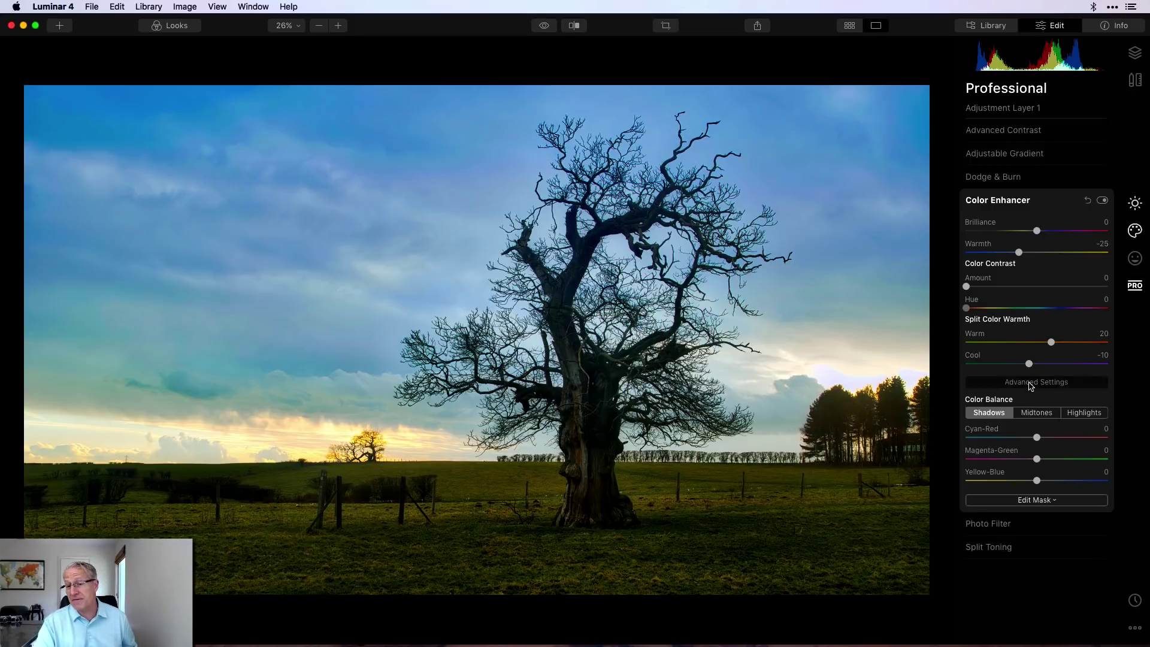
left_click(1076, 418)
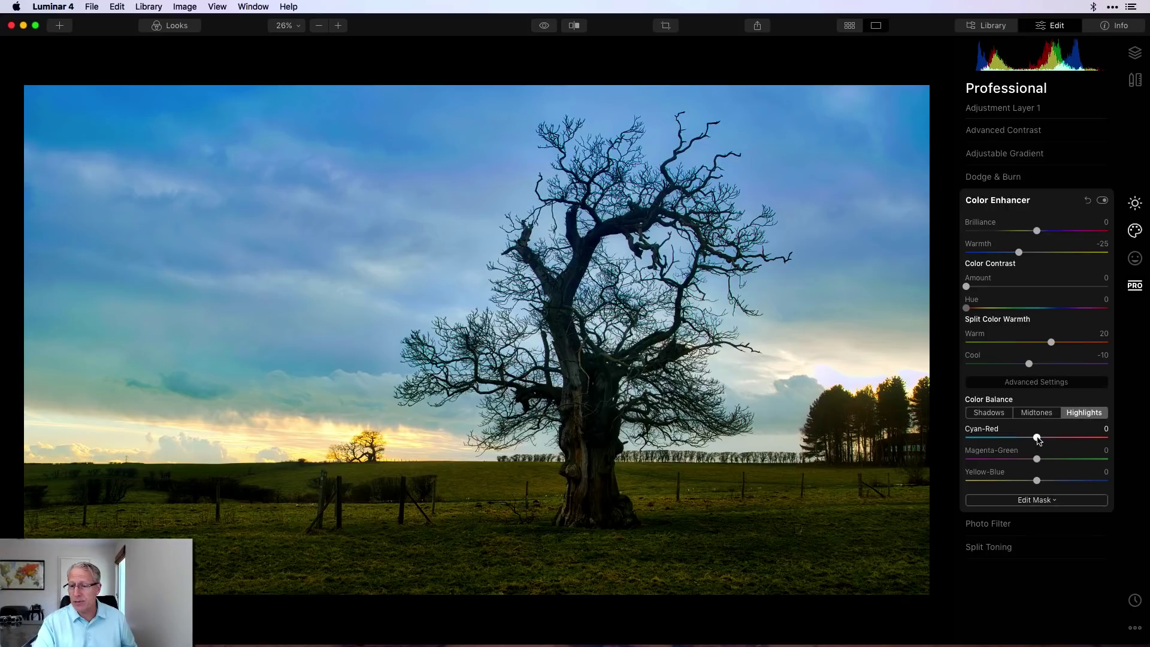
left_click_drag(1038, 438, 1030, 462)
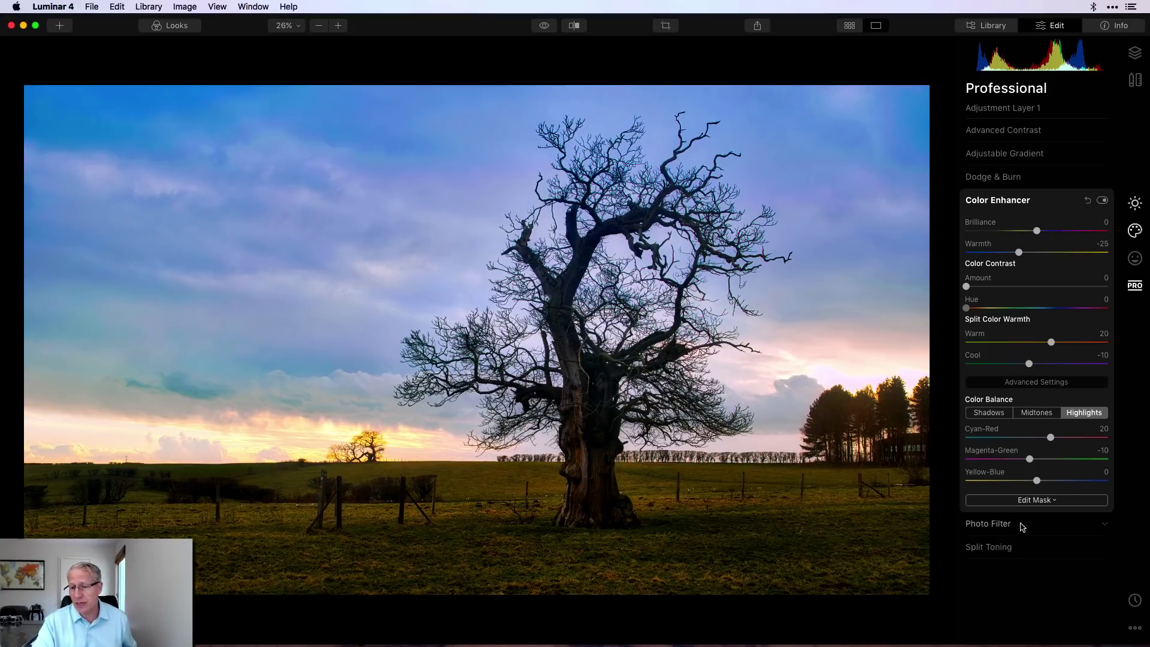
left_click(1014, 546)
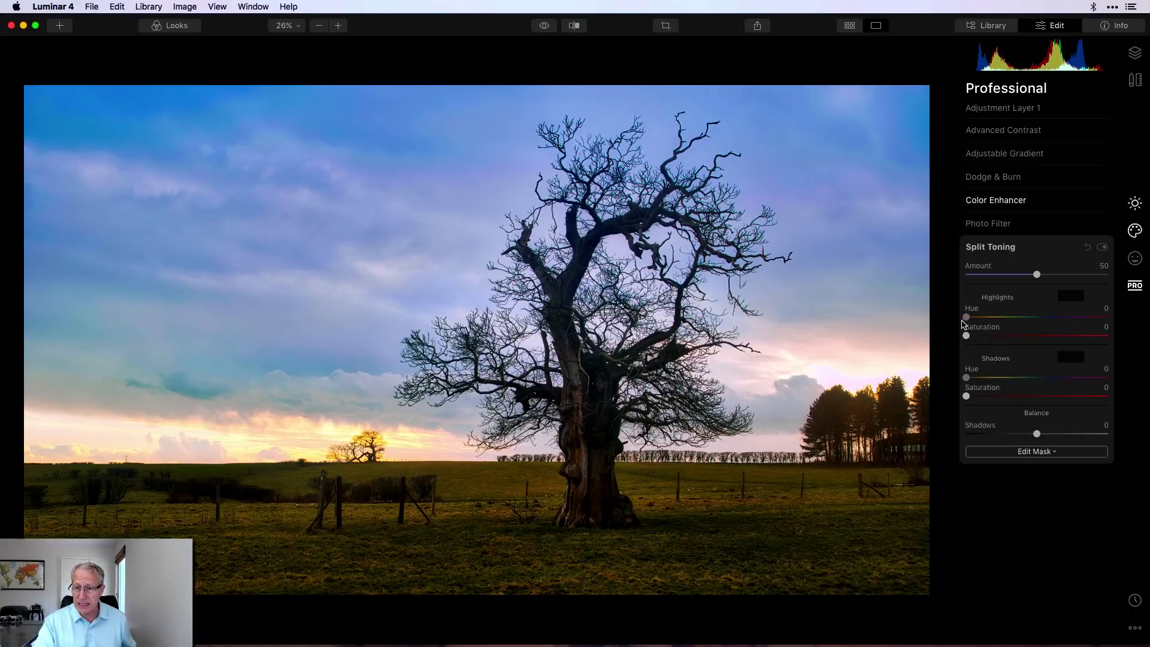
left_click_drag(966, 336, 1006, 336)
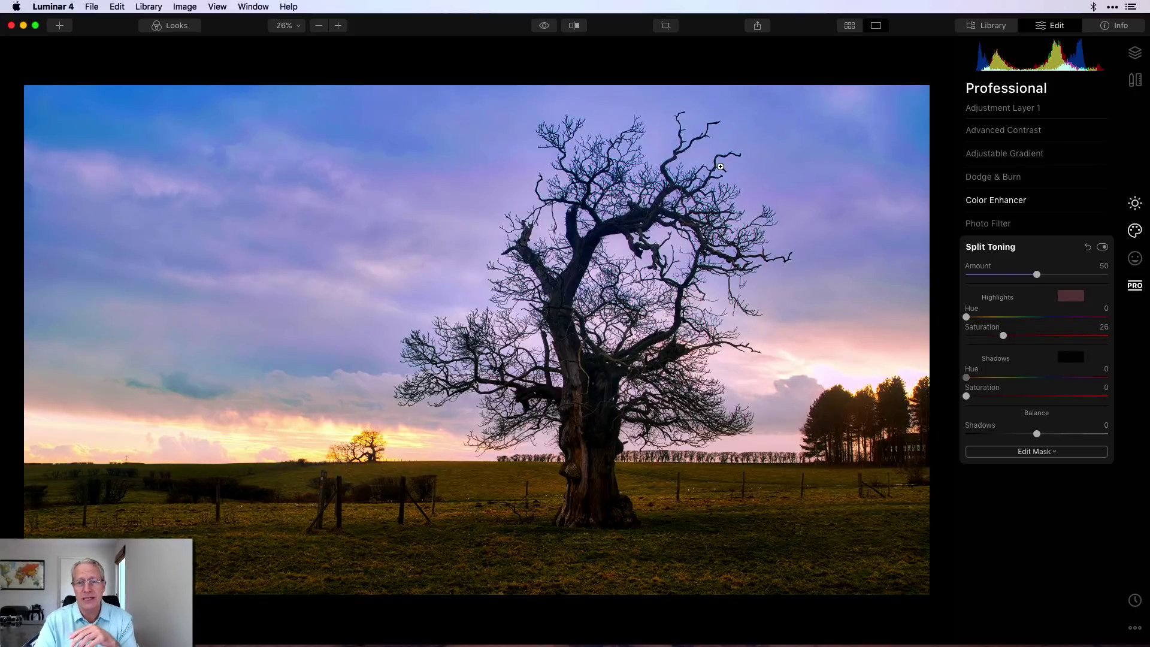
Compare the photo with and without Adjustment Layer 1's purple-pink sky, ending with it enabled
left_click(1135, 54)
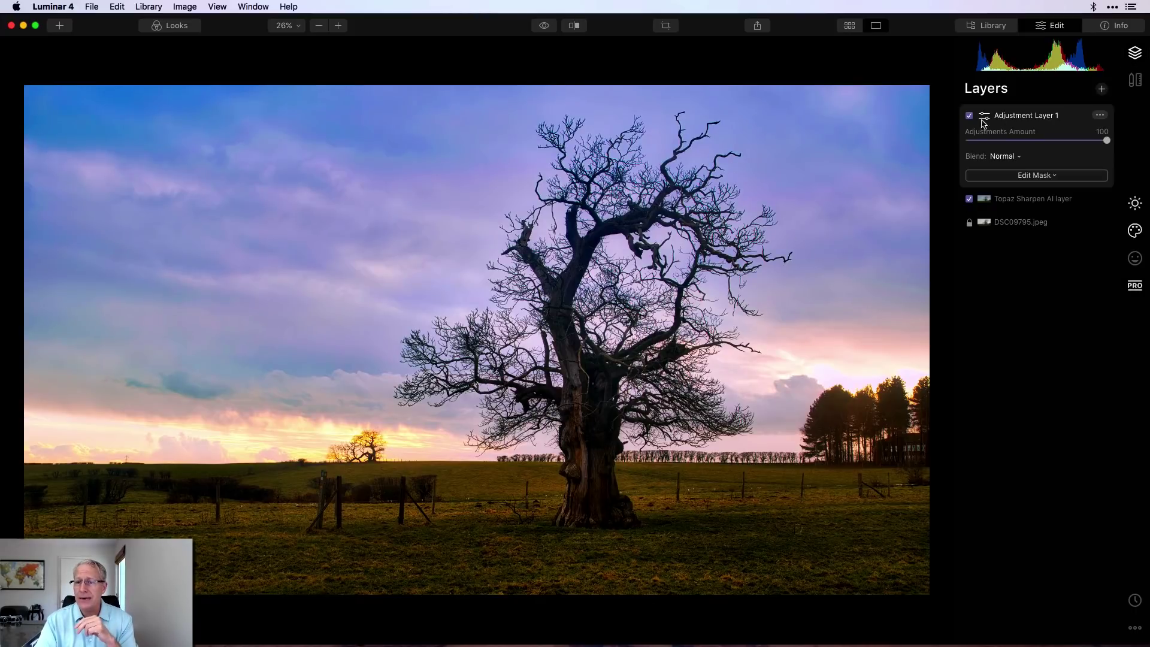
left_click(970, 116)
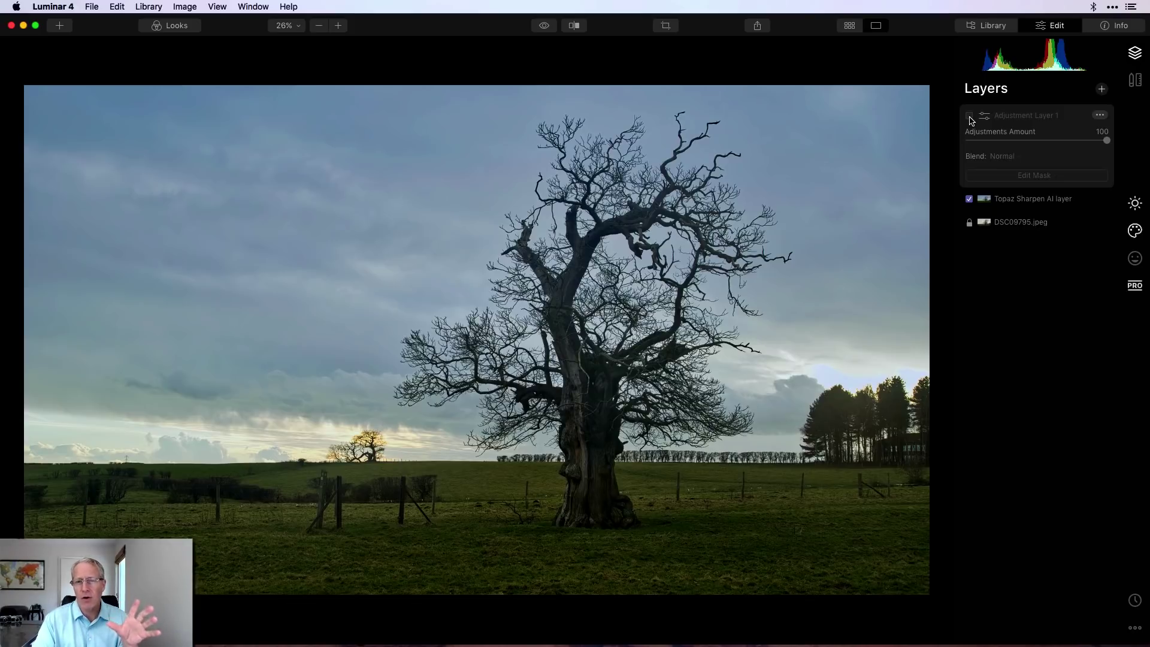
left_click(970, 116)
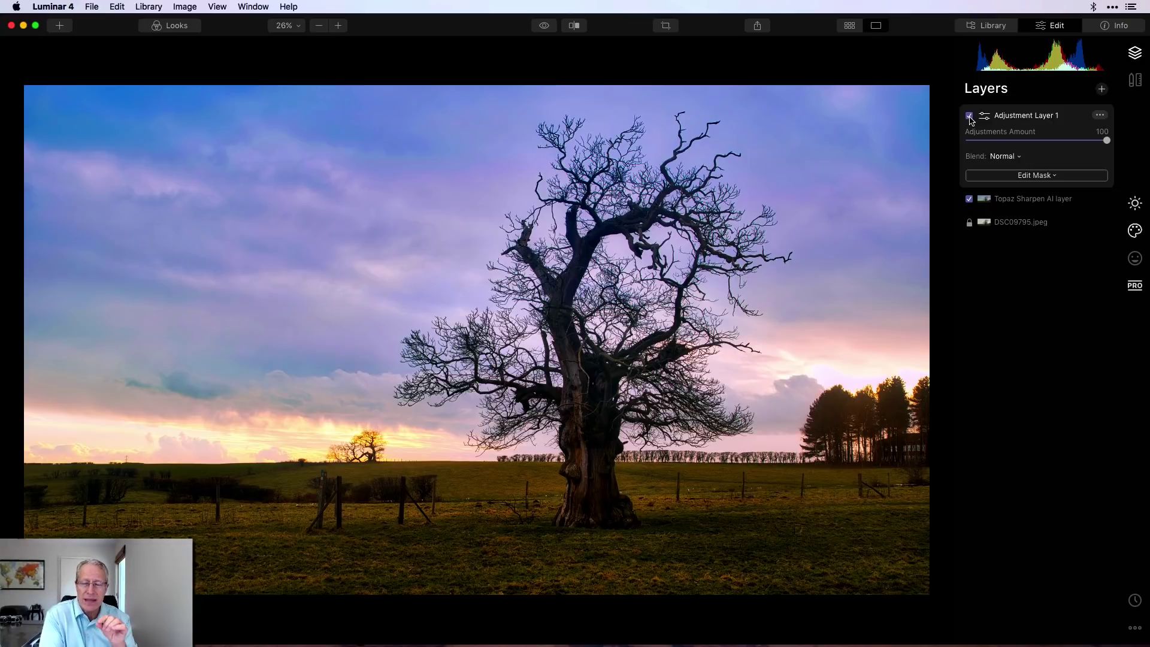
left_click(970, 116)
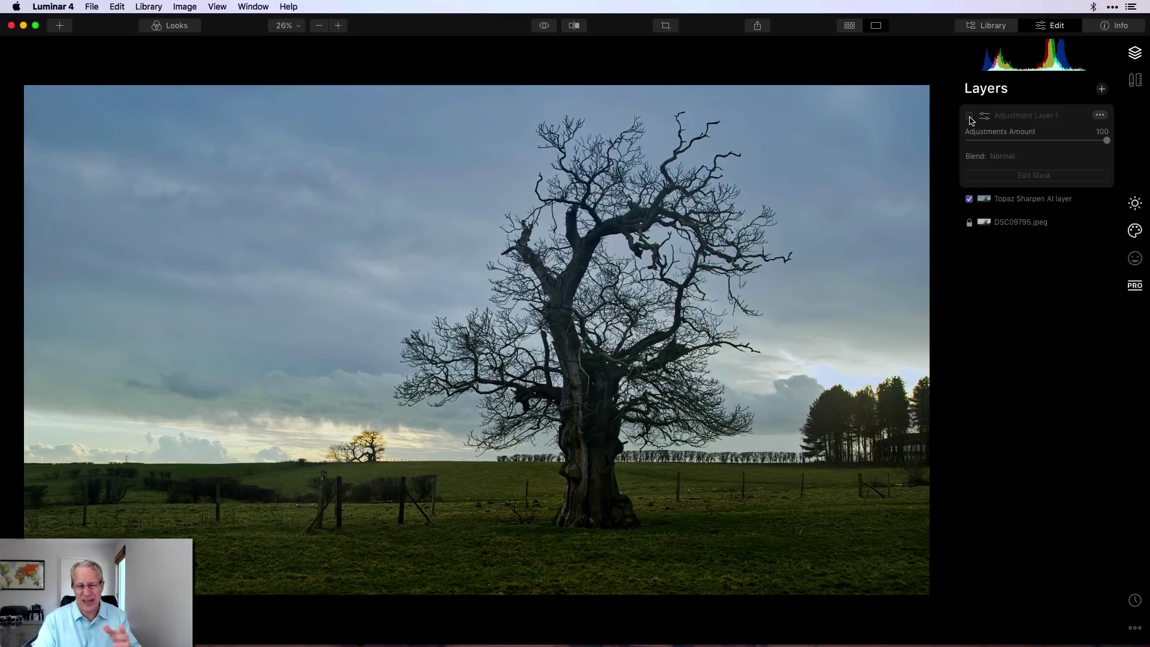
left_click(970, 117)
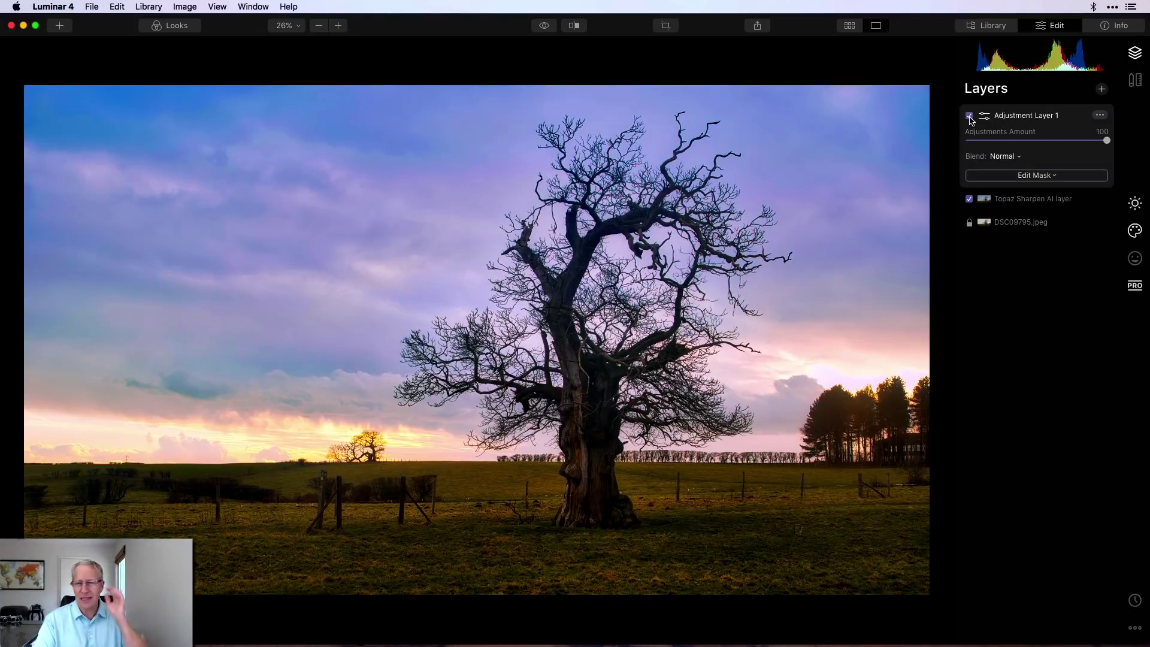
left_click(970, 116)
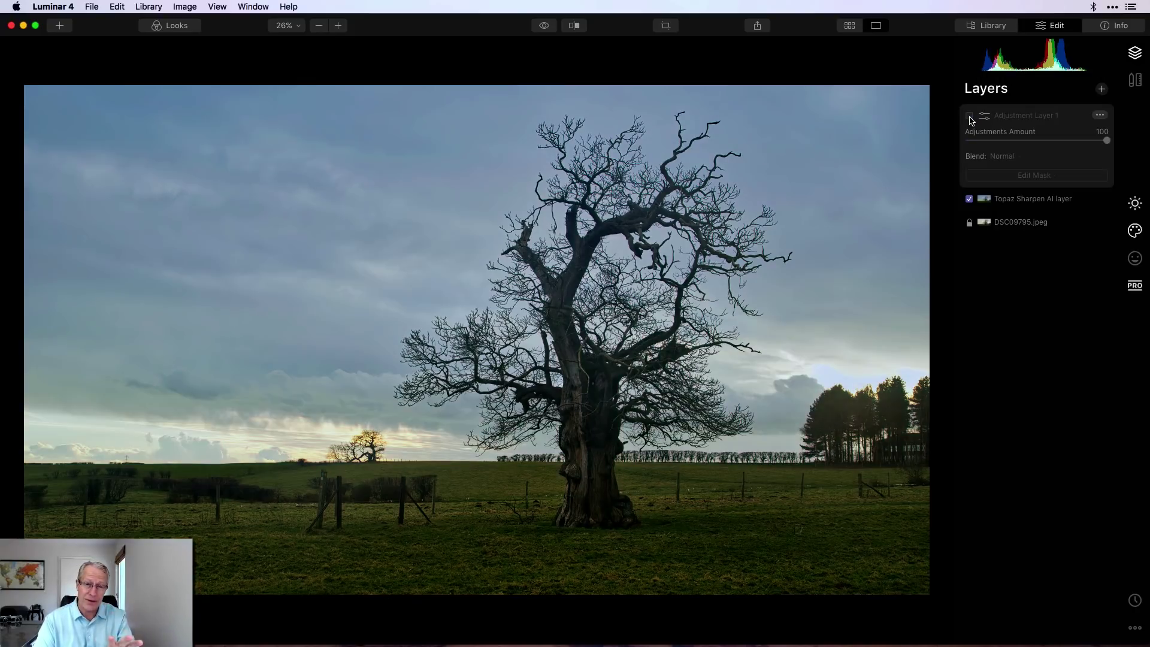
left_click(970, 117)
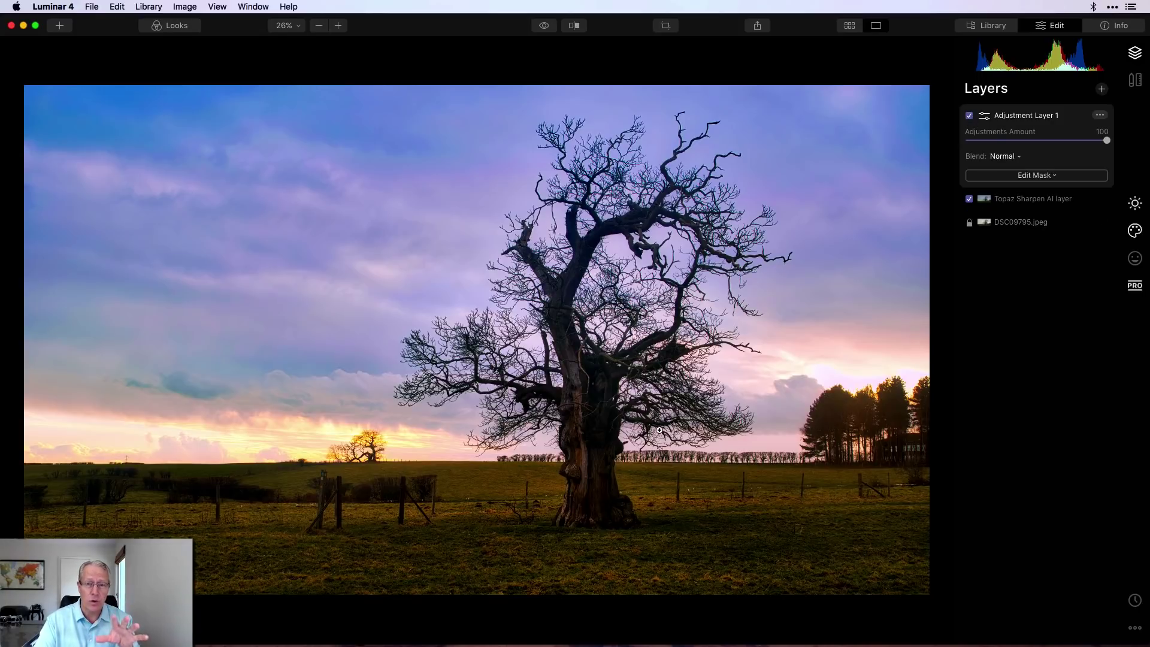
left_click(339, 26)
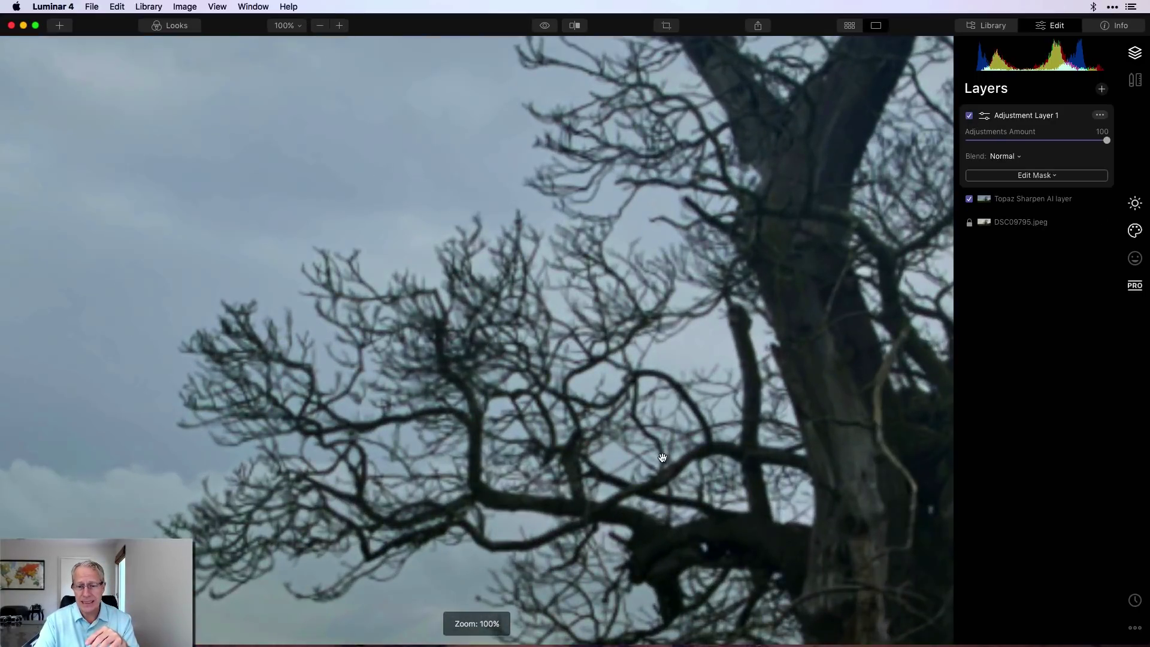
left_click(662, 457)
scroll(662, 457, "up", 3)
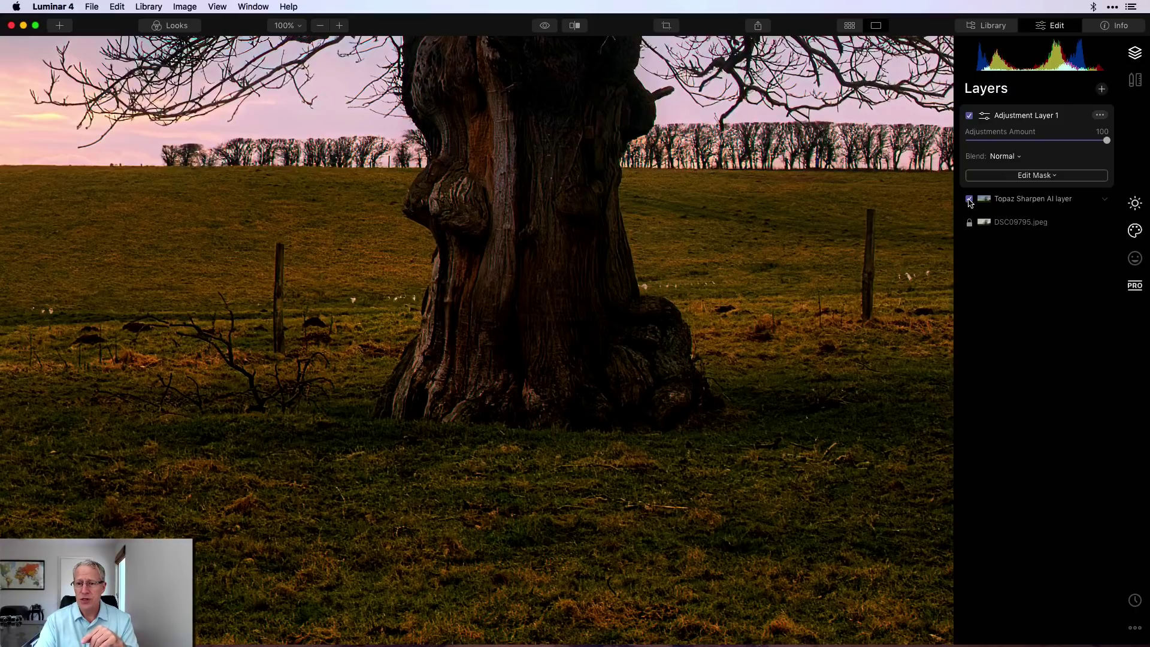
left_click(543, 25)
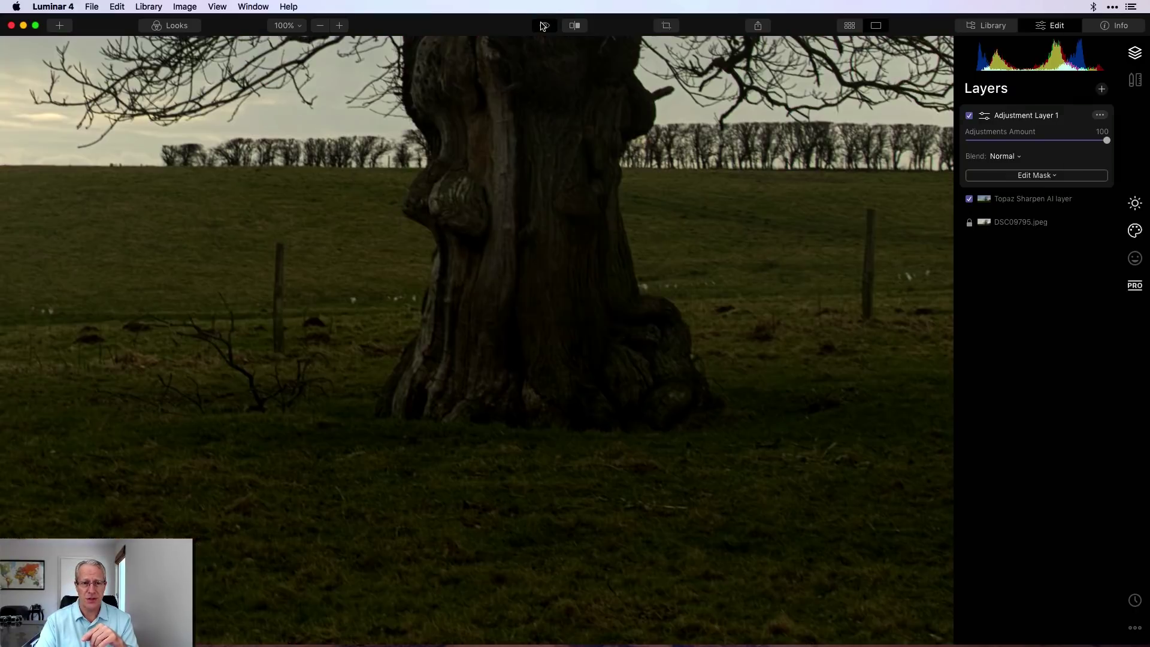
left_click(542, 25)
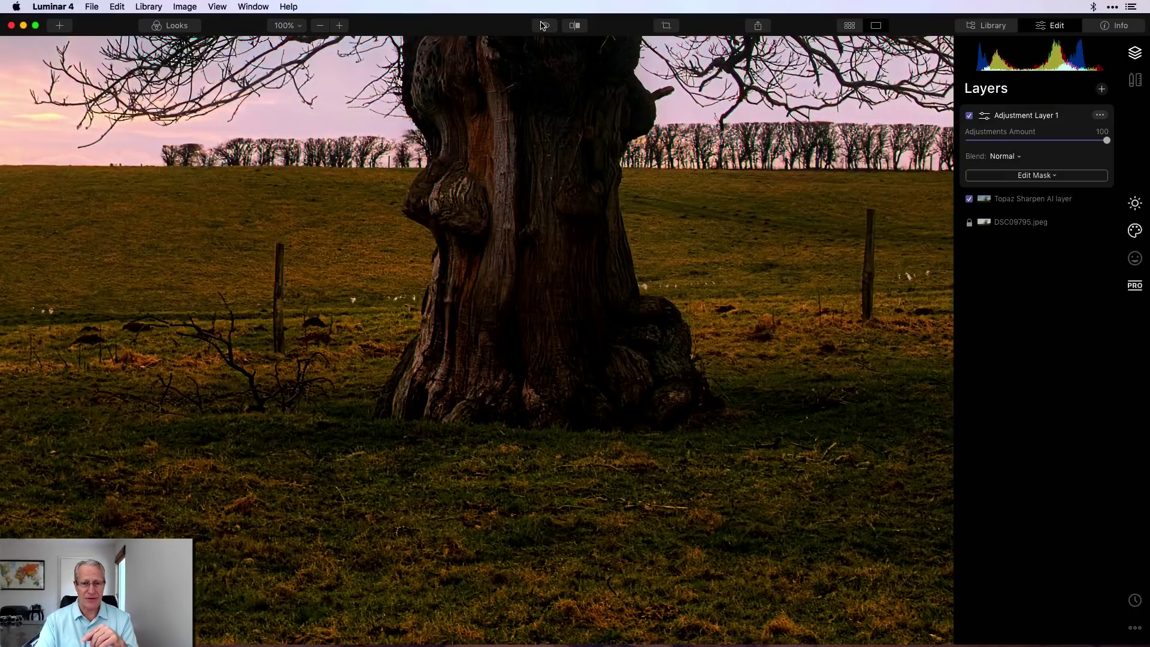
left_click(284, 25)
left_click(282, 40)
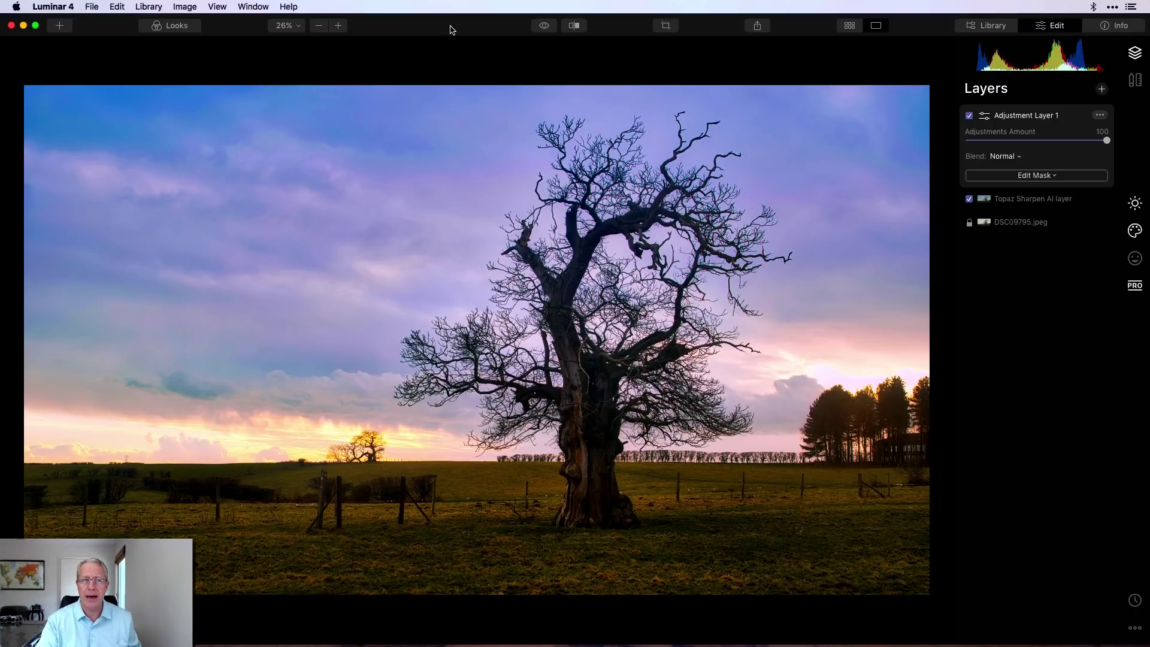
left_click(338, 25)
scroll(328, 68, "up", 10)
scroll(328, 67, "left", 10)
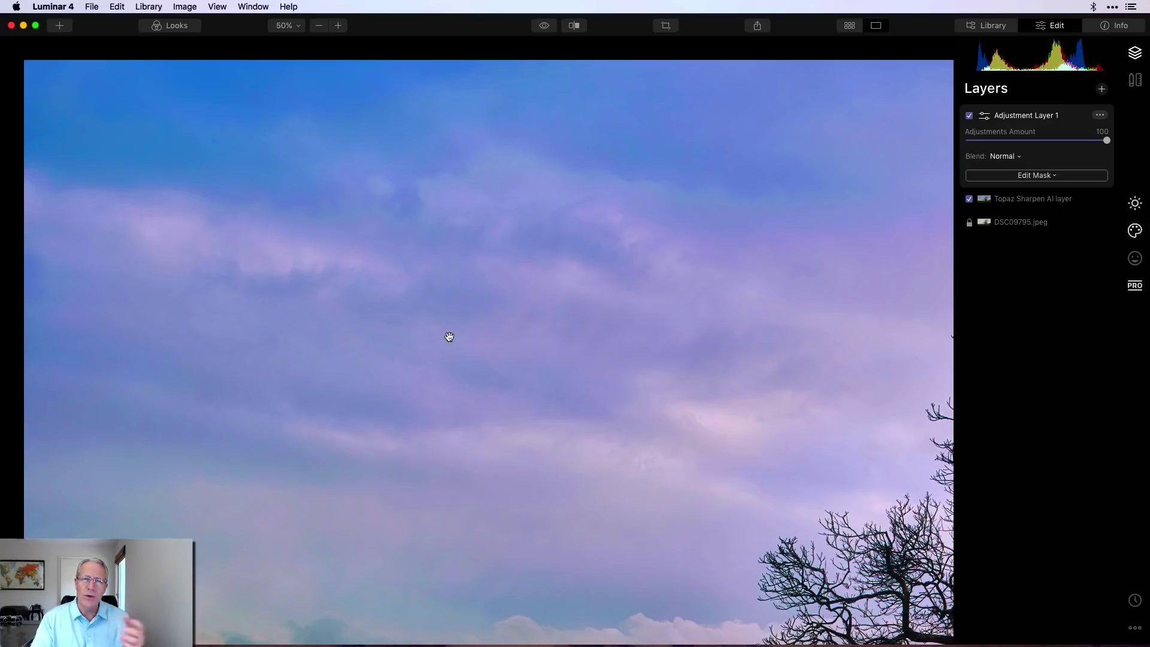
left_click(289, 26)
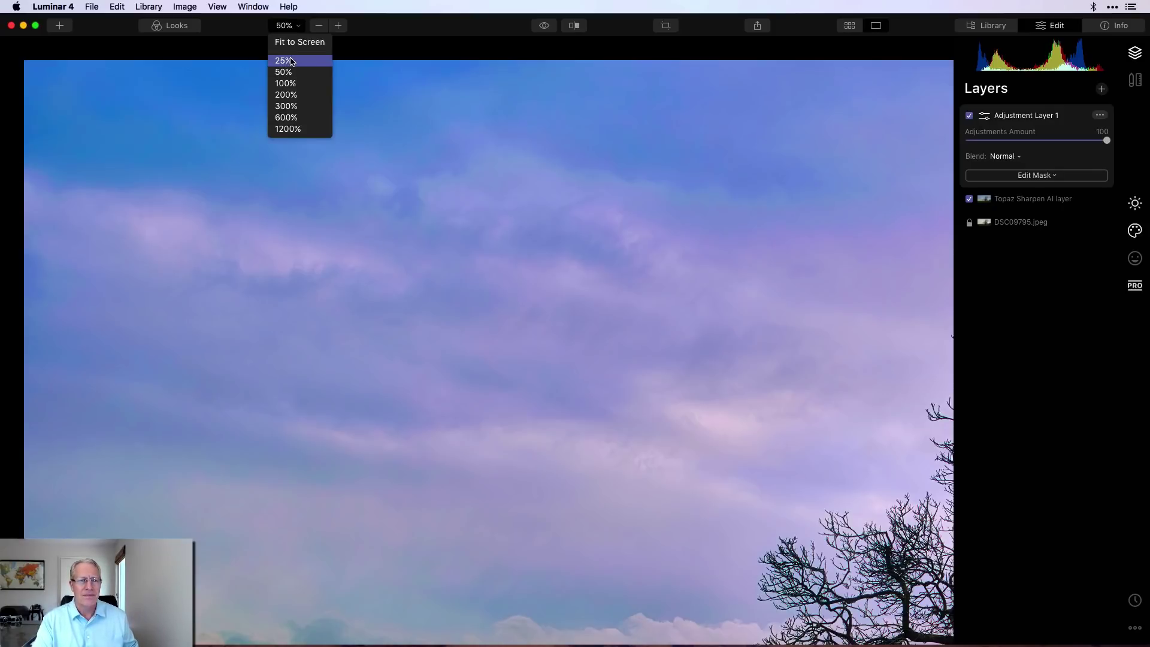
left_click(292, 43)
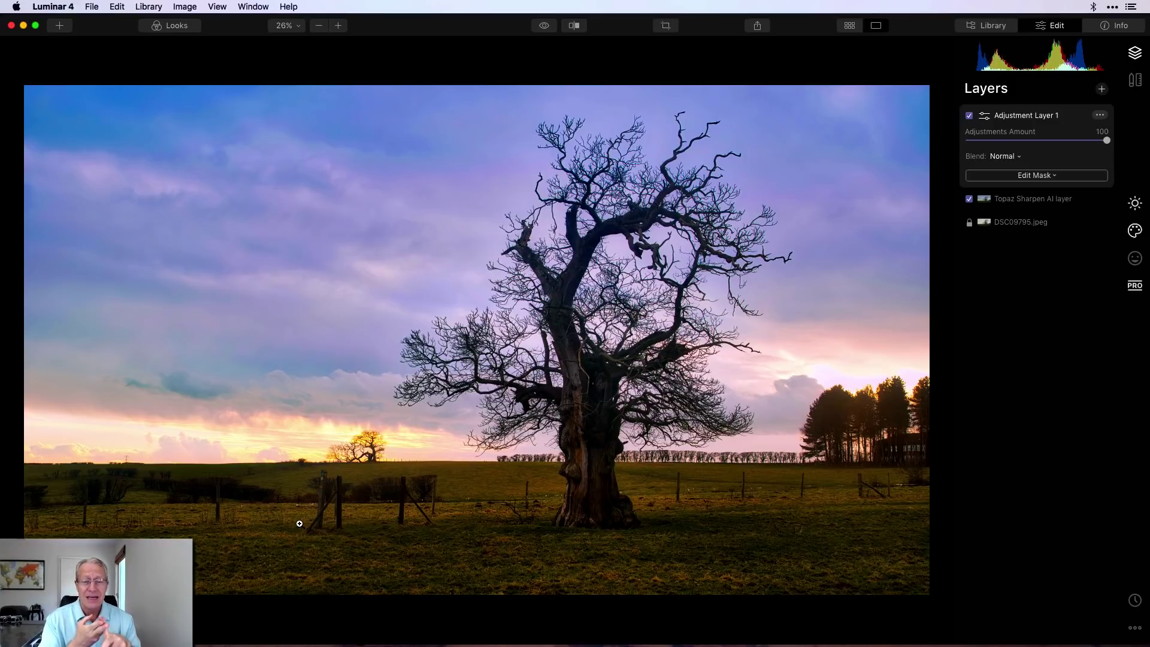
left_click(338, 25)
left_click(338, 26)
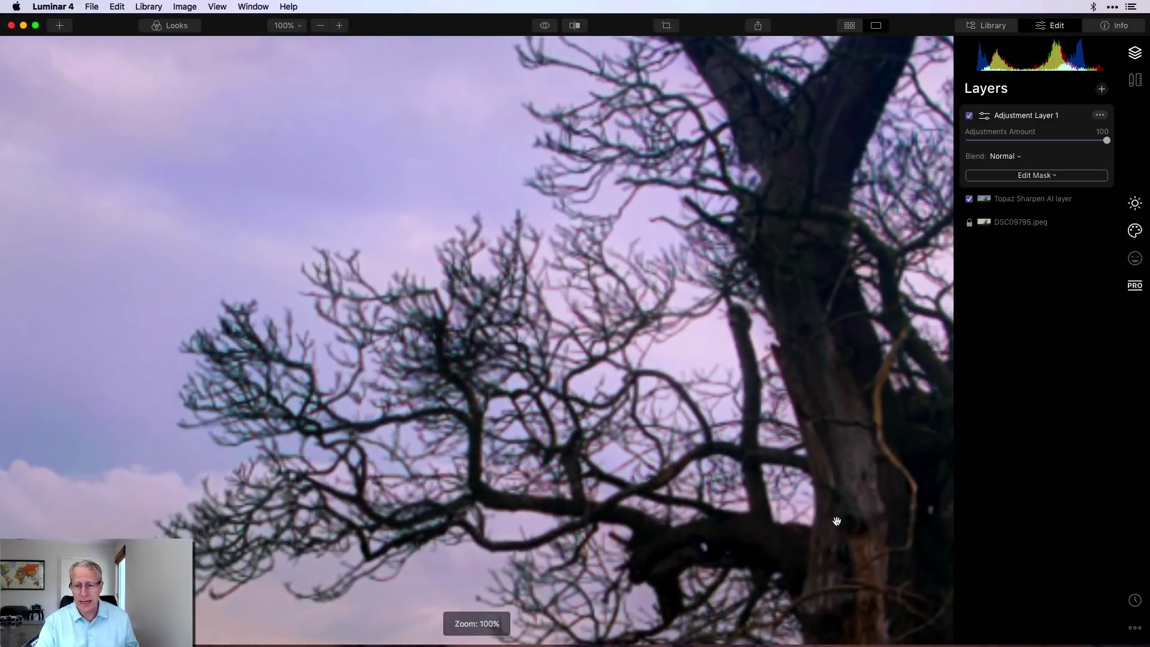
scroll(799, 513, "right", 10)
scroll(790, 511, "down", 10)
scroll(791, 511, "down", 2)
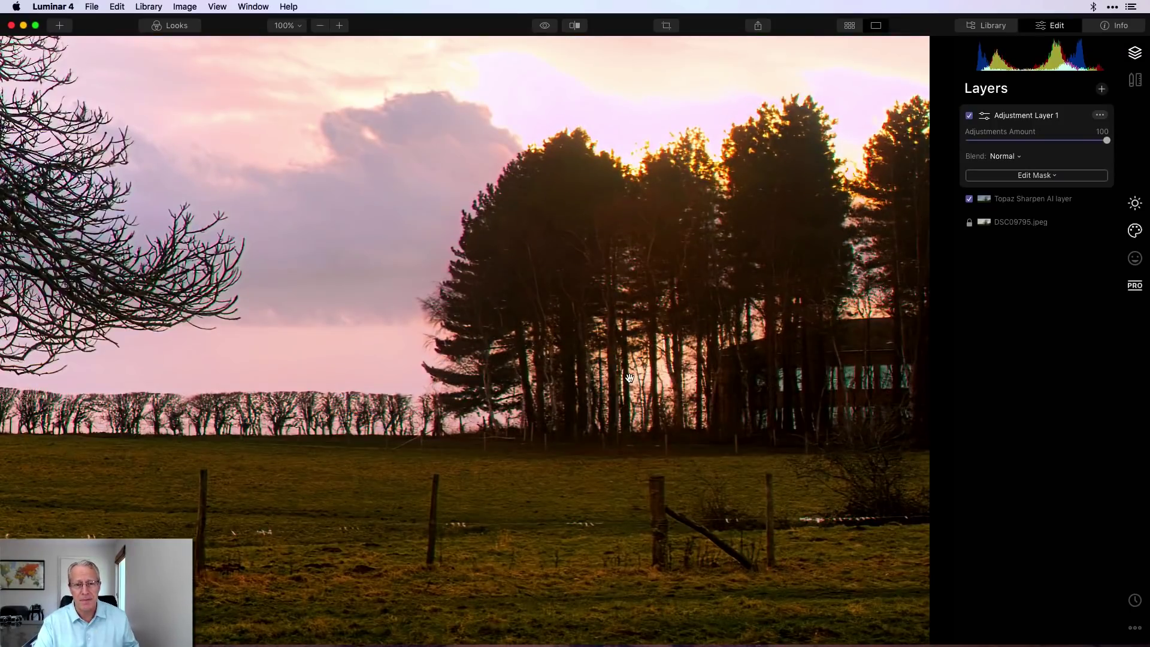
left_click(545, 26)
left_click(545, 26)
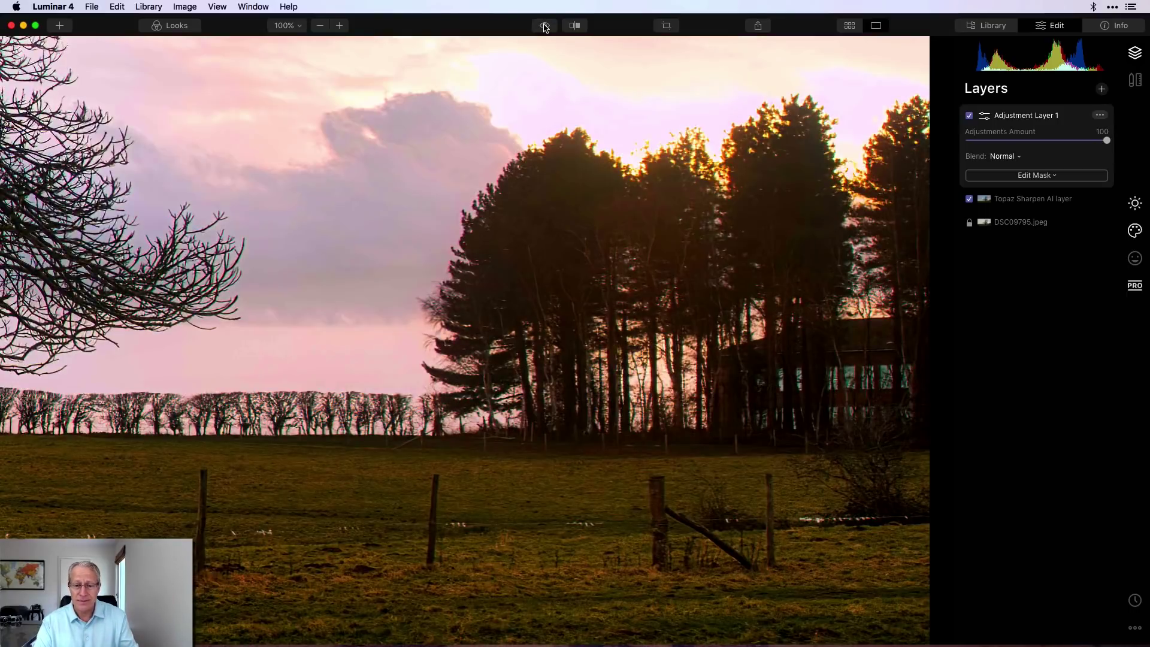
left_click(284, 26)
left_click(291, 44)
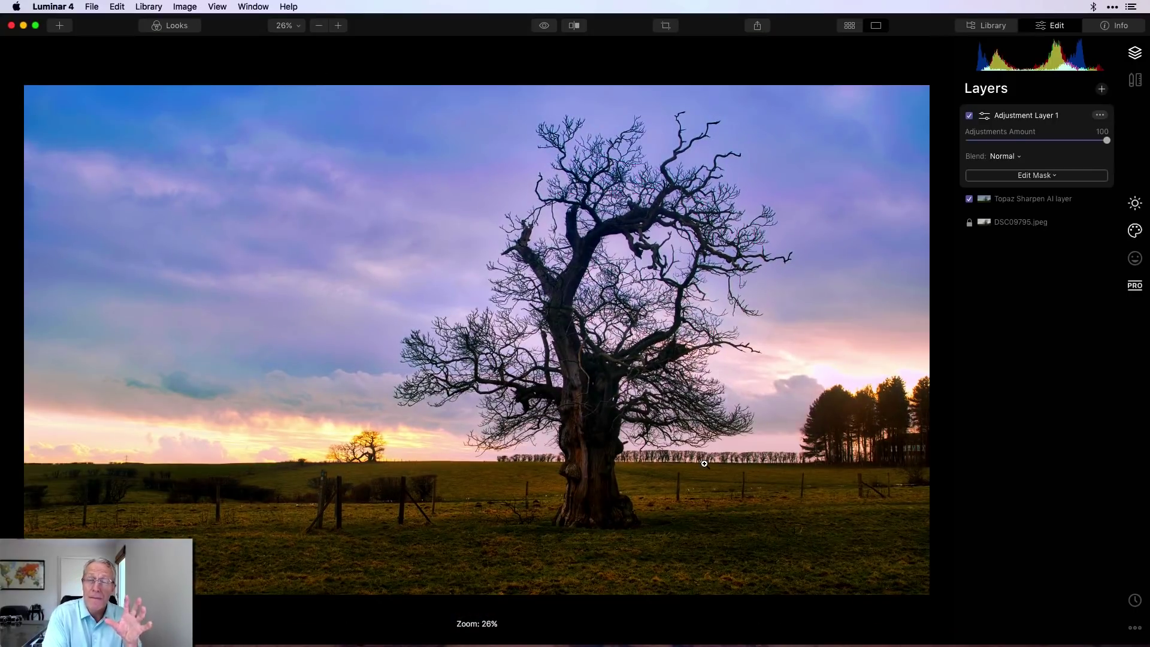